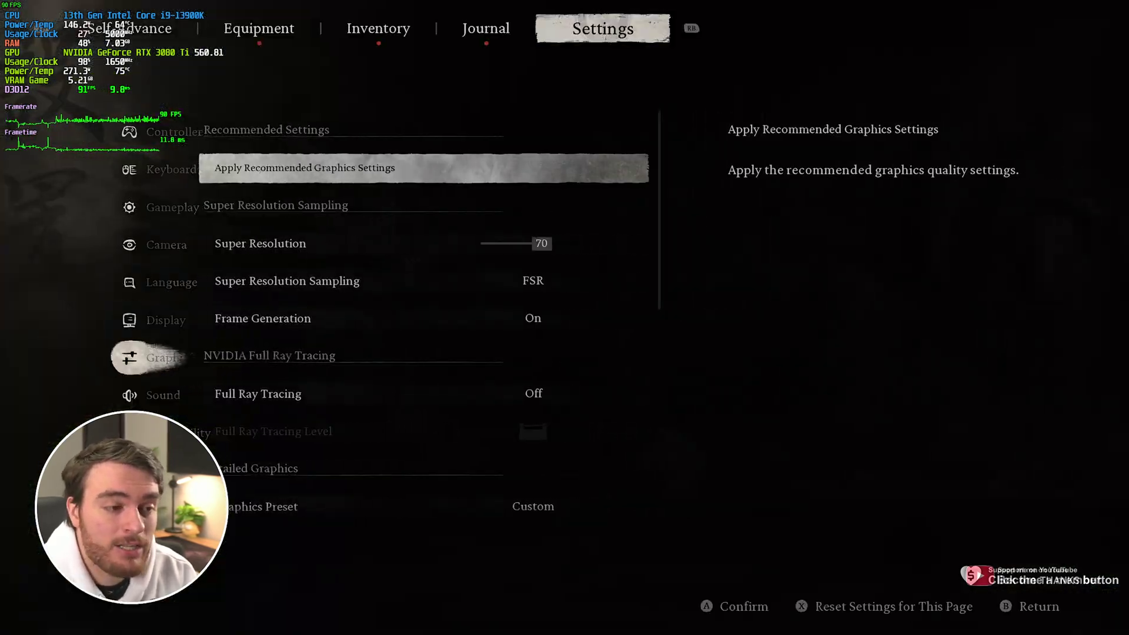
Turn Frame Generation off in the game's graphics settings.
{"action": "key", "text": "Down"}
{"action": "key", "text": "Down"}
{"action": "key", "text": "Down"}
{"action": "key", "text": "Down"}
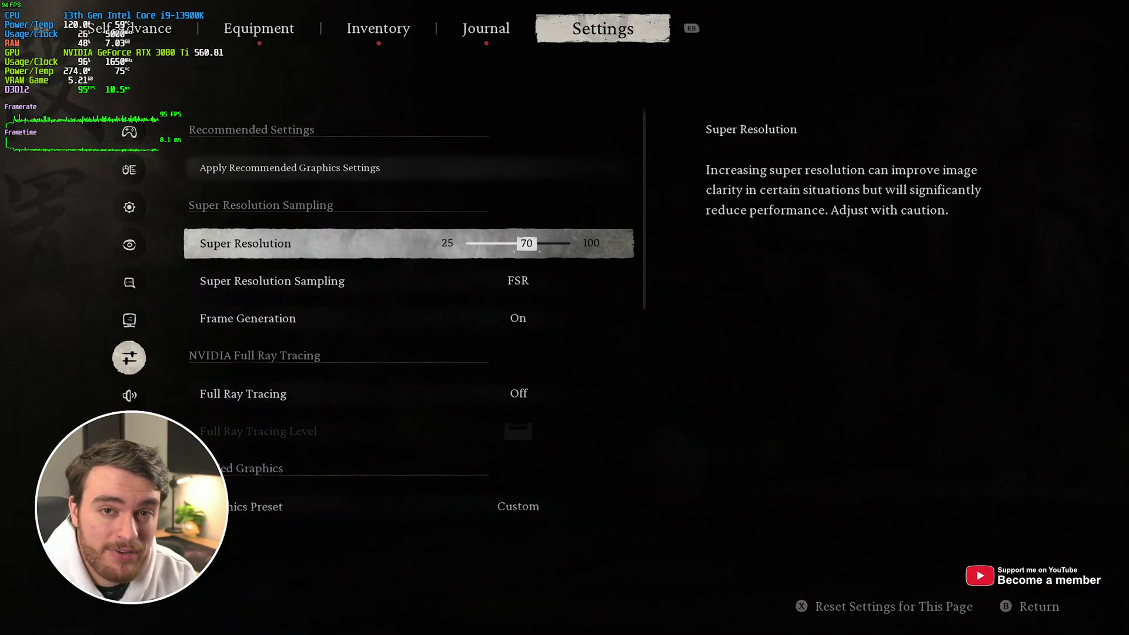
{"action": "key", "text": "Up"}
{"action": "key", "text": "Right"}
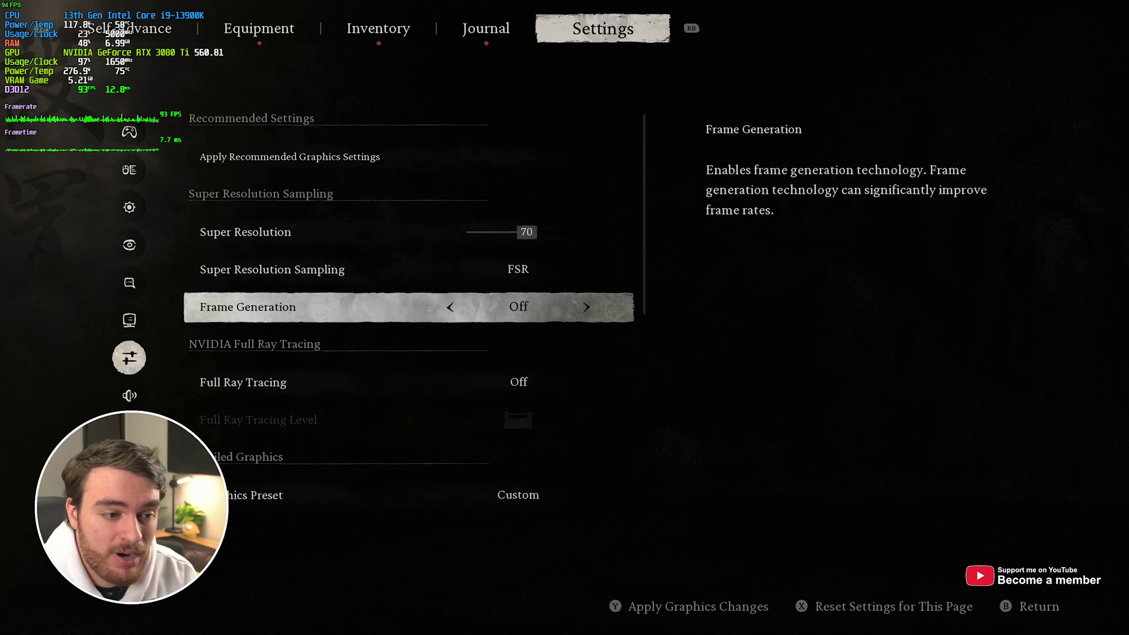
Set the Graphics Preset to Low and apply the graphics changes.
{"action": "key", "text": "Down"}
{"action": "key", "text": "Down"}
{"action": "key", "text": "Down"}
{"action": "key", "text": "Down"}
{"action": "key", "text": "Up"}
{"action": "key", "text": "Up"}
{"action": "key", "text": "Left"}
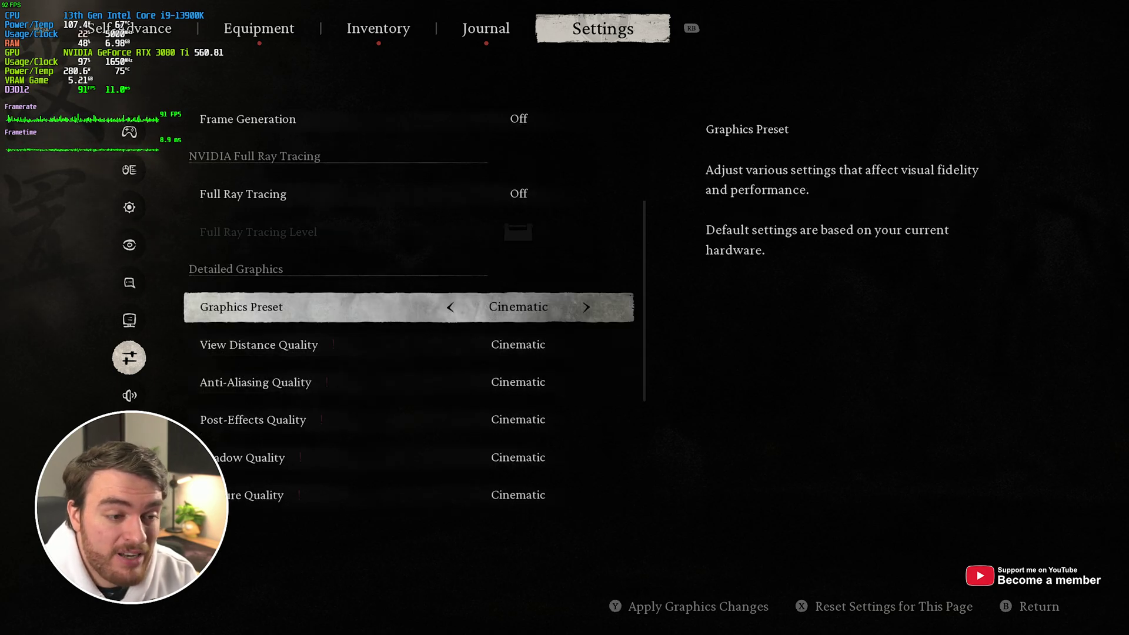
{"action": "key", "text": "Down"}
{"action": "key", "text": "Down"}
{"action": "key", "text": "Down"}
{"action": "key", "text": "Down"}
{"action": "key", "text": "Down"}
{"action": "key", "text": "Down"}
{"action": "key", "text": "Down"}
{"action": "key", "text": "Down"}
{"action": "key", "text": "Down"}
{"action": "key", "text": "Down"}
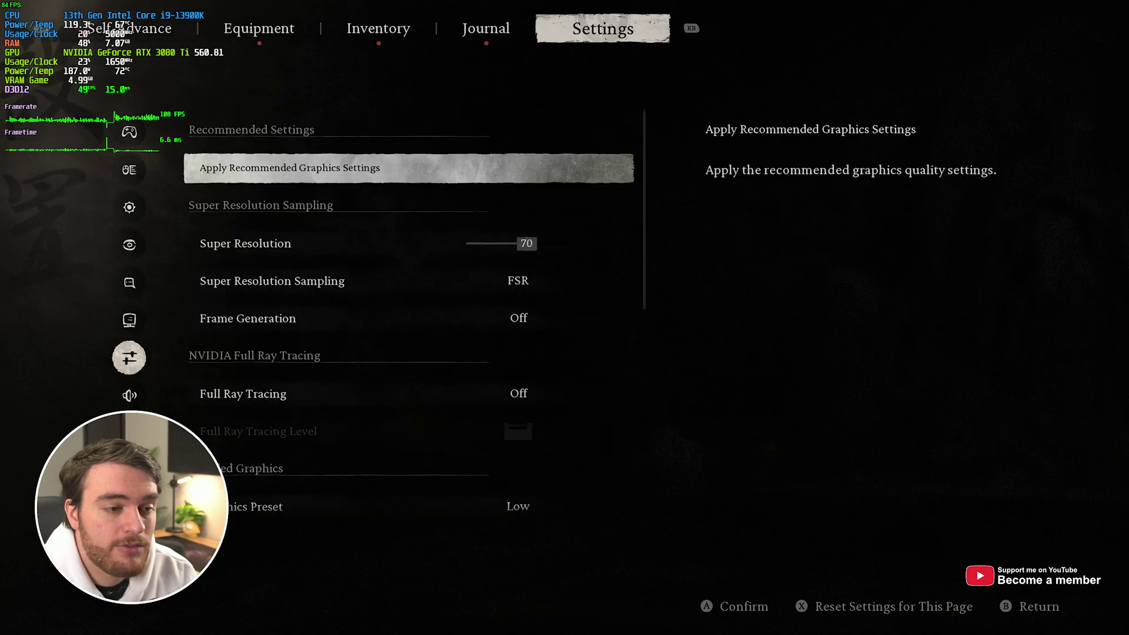
Leave the graphics settings and return to gameplay to check the frame rate in the bamboo forest.
{"action": "key", "text": "Down"}
{"action": "key", "text": "Down"}
{"action": "key", "text": "Up"}
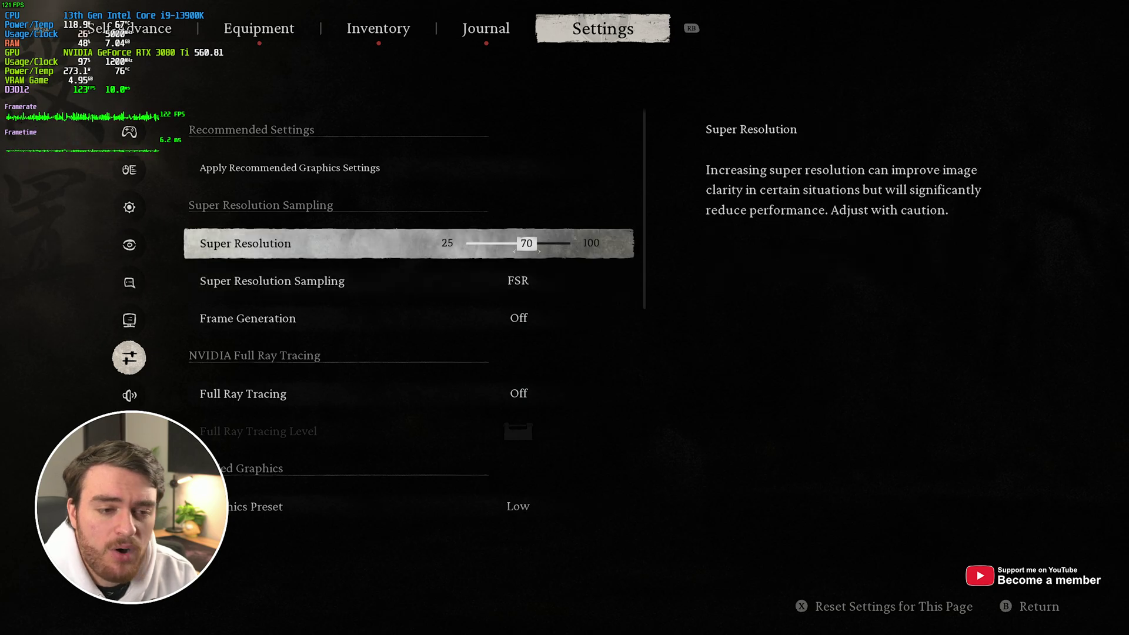
{"action": "key", "text": "Escape"}
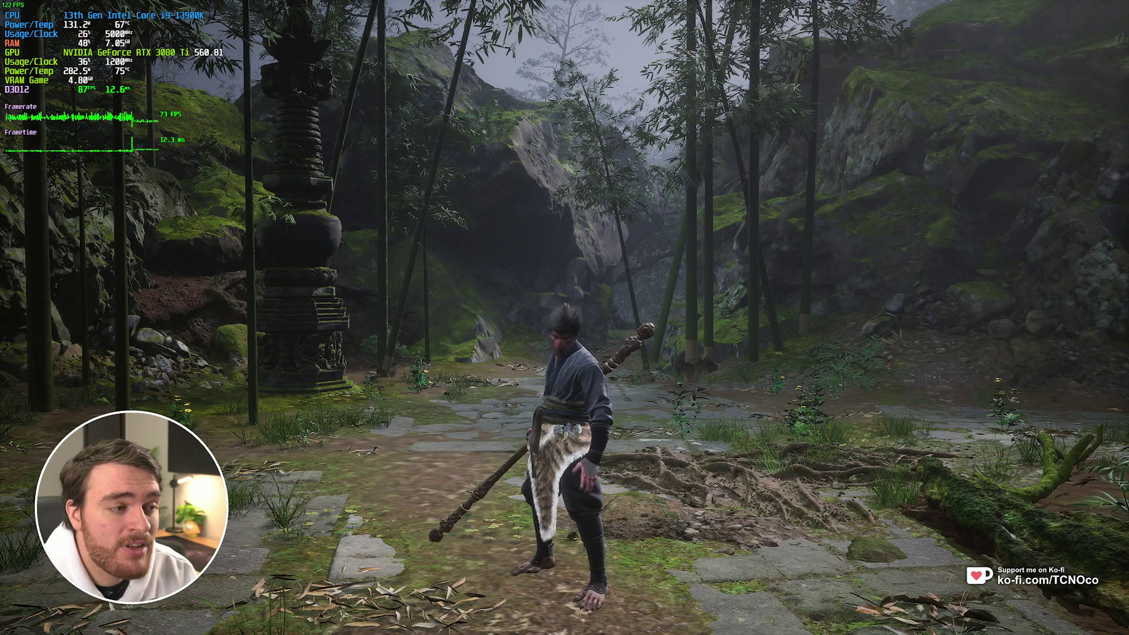
{"action": "mouse_move", "coordinate": [564, 318]}
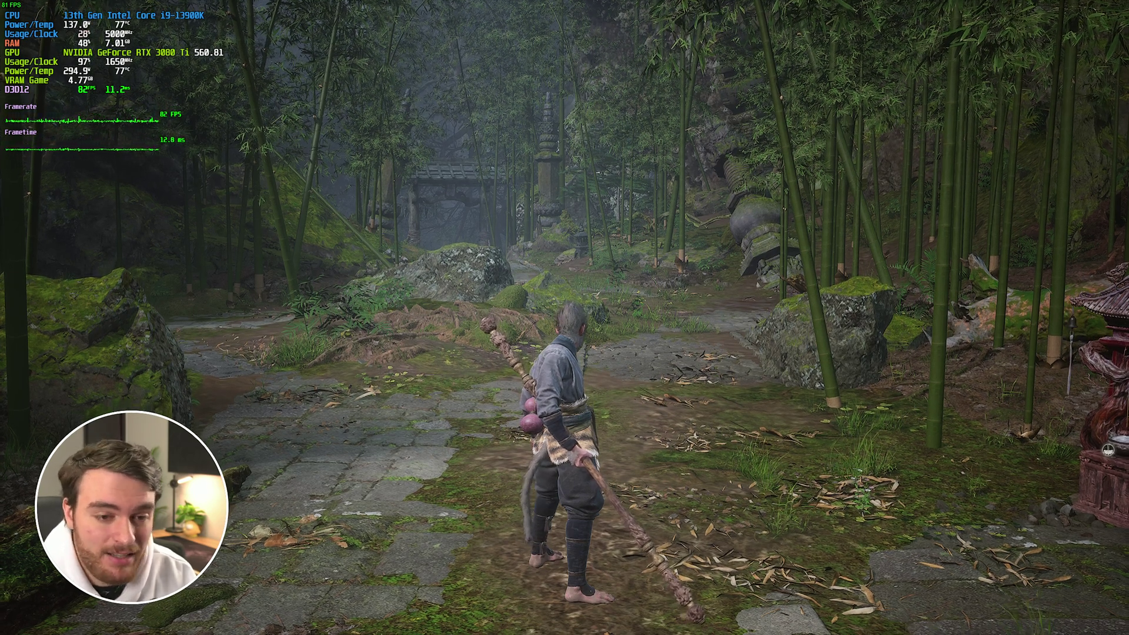
{"action": "key", "text": "w"}
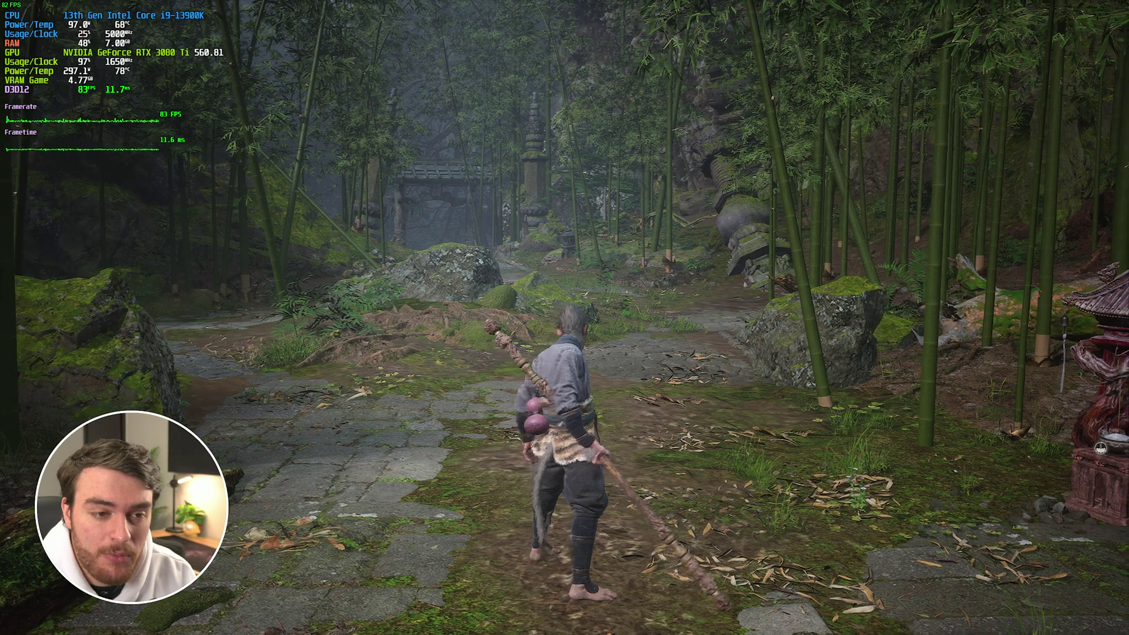
{"action": "key", "text": "w"}
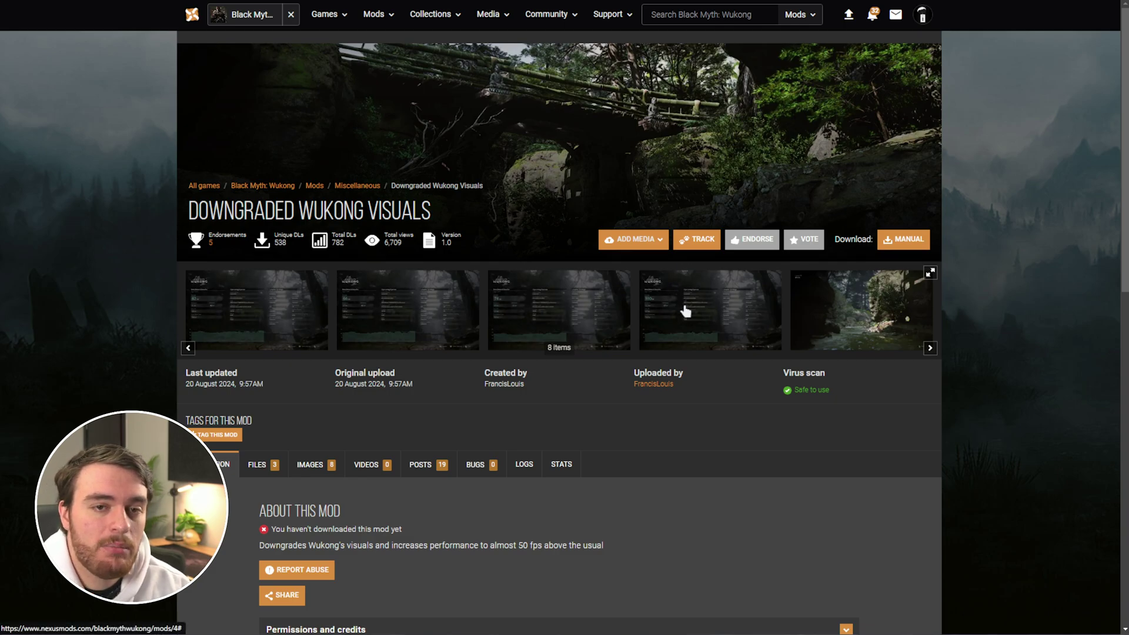
Switch to Nexus Mods and examine the Downgraded Wukong Visuals mod page for its title and description.
{"action": "left_click_drag", "start_coordinate": [433, 210], "coordinate": [249, 251]}
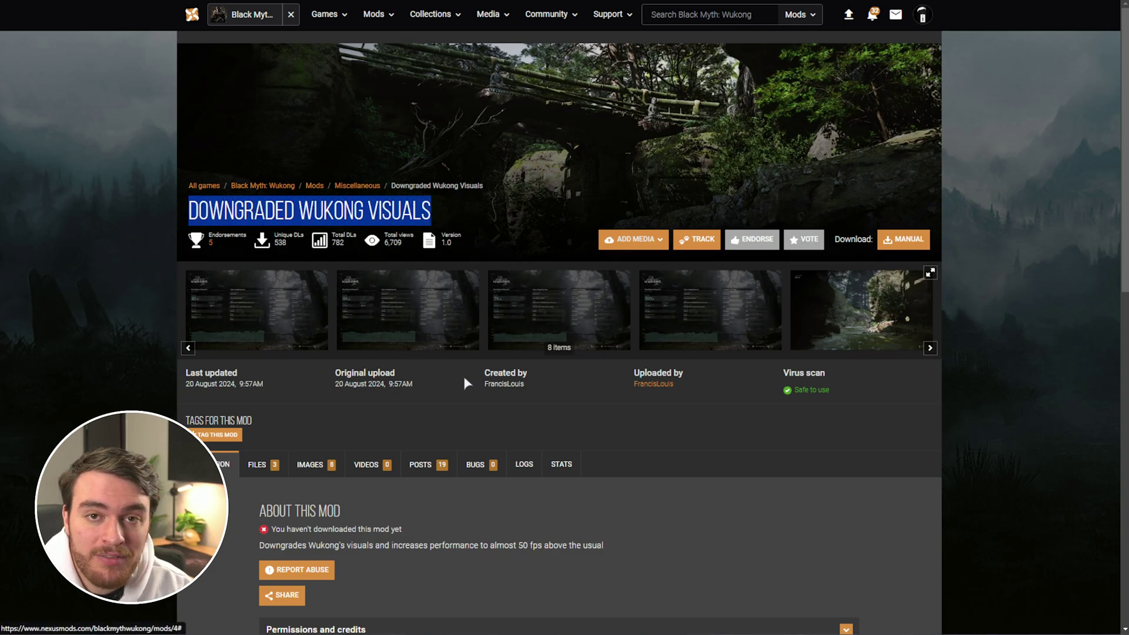
{"action": "scroll", "coordinate": [465, 378], "scroll_direction": "down", "scroll_amount": 8}
{"action": "left_click_drag", "start_coordinate": [261, 269], "coordinate": [539, 359]}
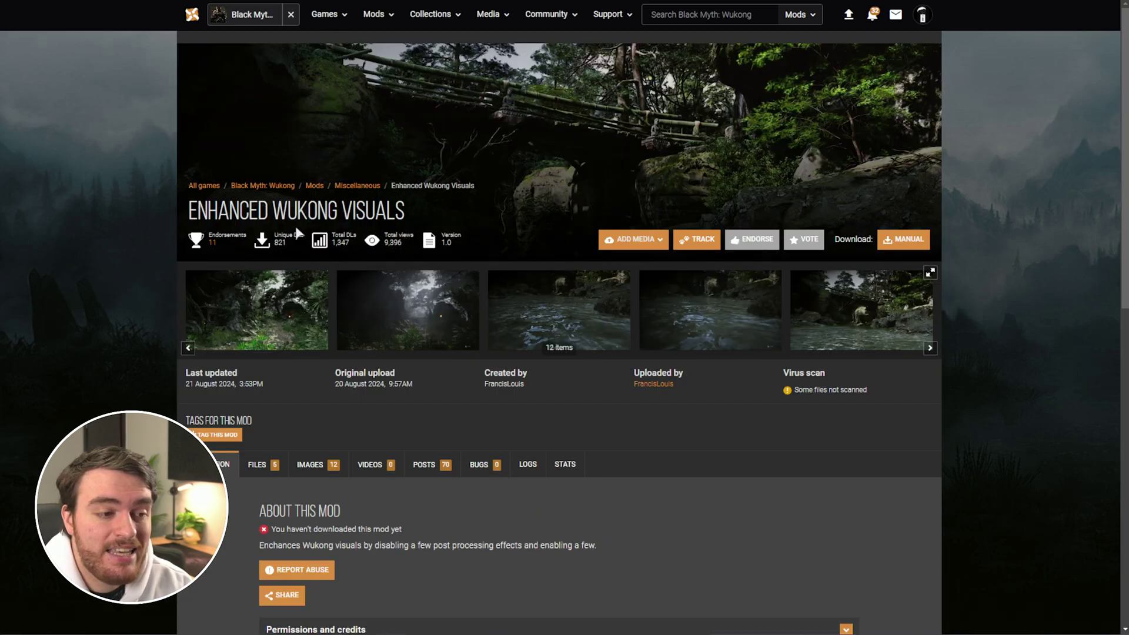
Examine the Enhanced Wukong Visuals mod page, viewing its comparison screenshots and reading its description.
{"action": "left_click_drag", "start_coordinate": [201, 203], "coordinate": [340, 215]}
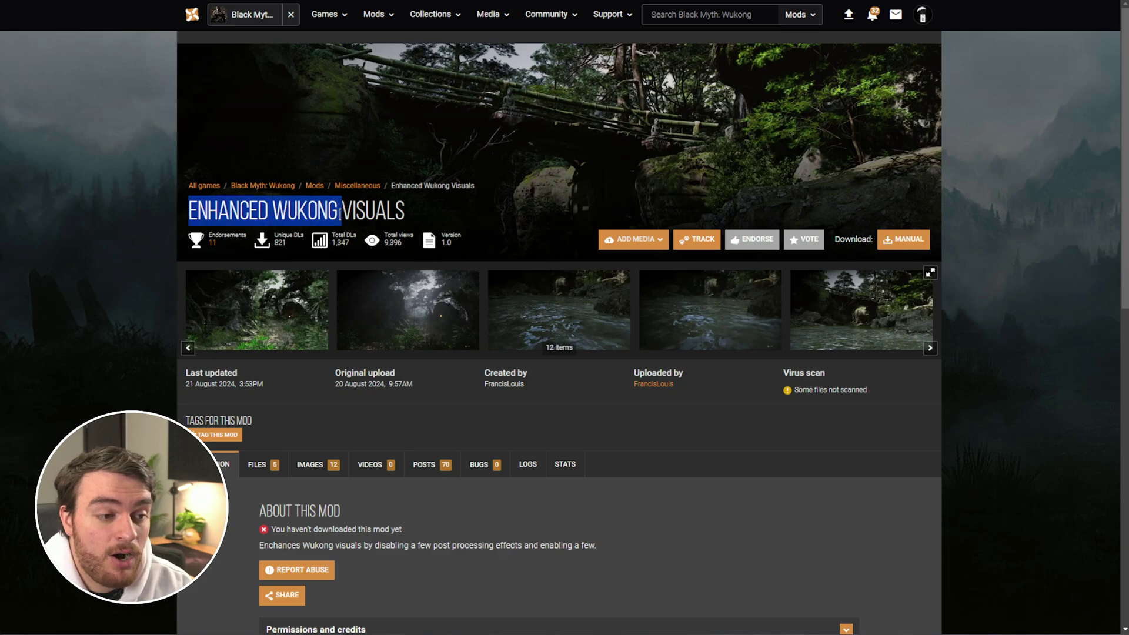
{"action": "left_click", "coordinate": [292, 319]}
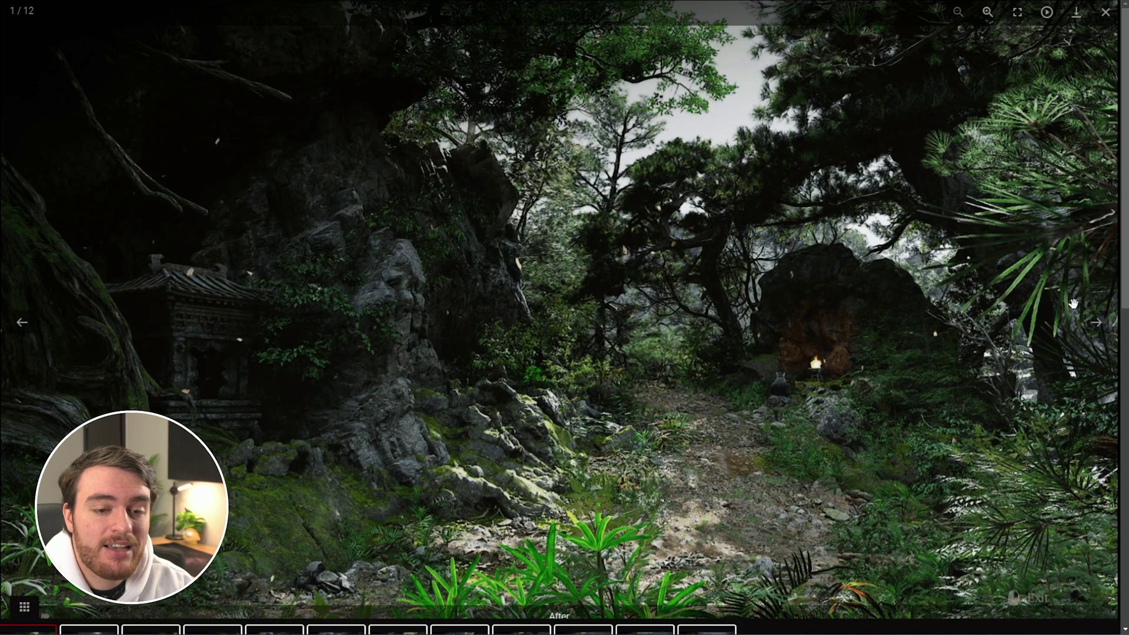
{"action": "left_click", "coordinate": [1097, 325]}
{"action": "key", "text": "Escape"}
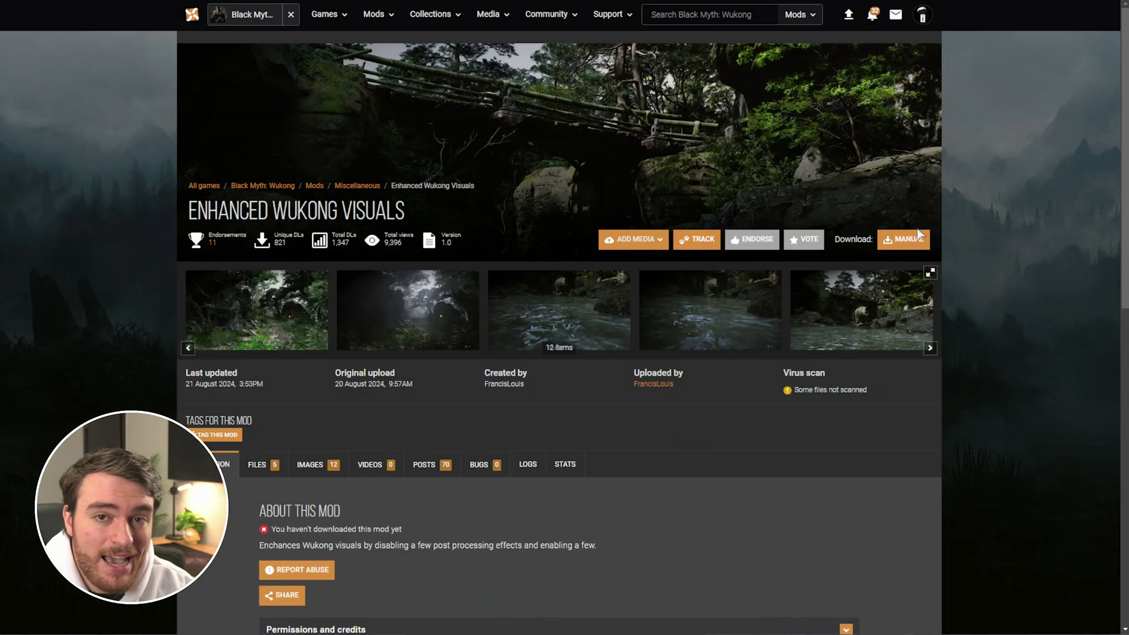
{"action": "scroll", "coordinate": [709, 293], "scroll_direction": "down", "scroll_amount": 8}
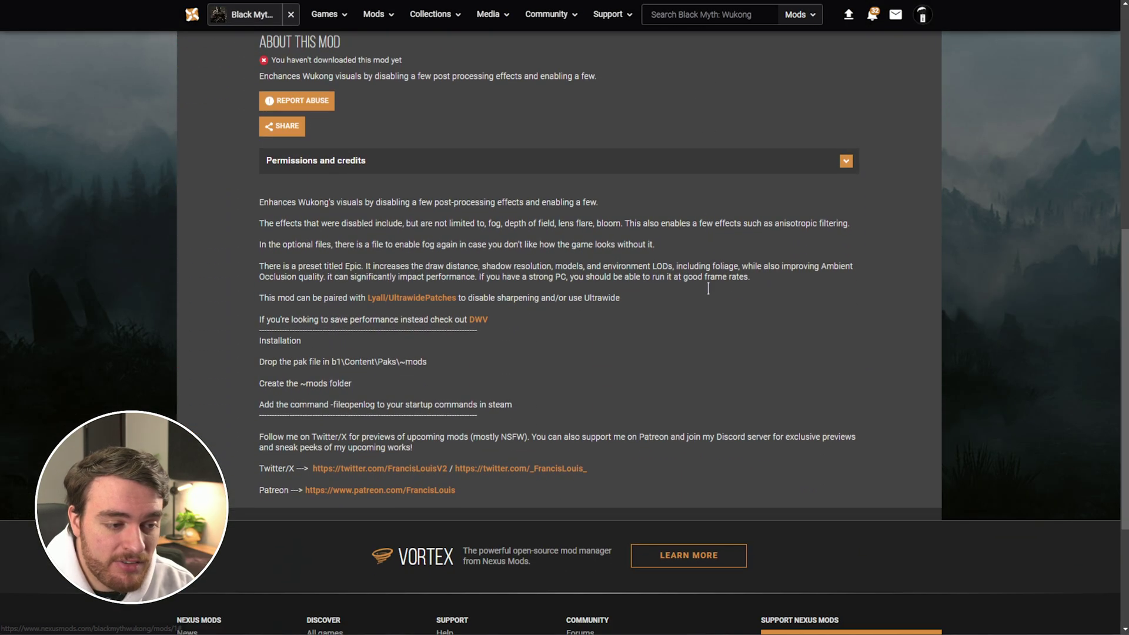
{"action": "scroll", "coordinate": [710, 293], "scroll_direction": "up", "scroll_amount": 3}
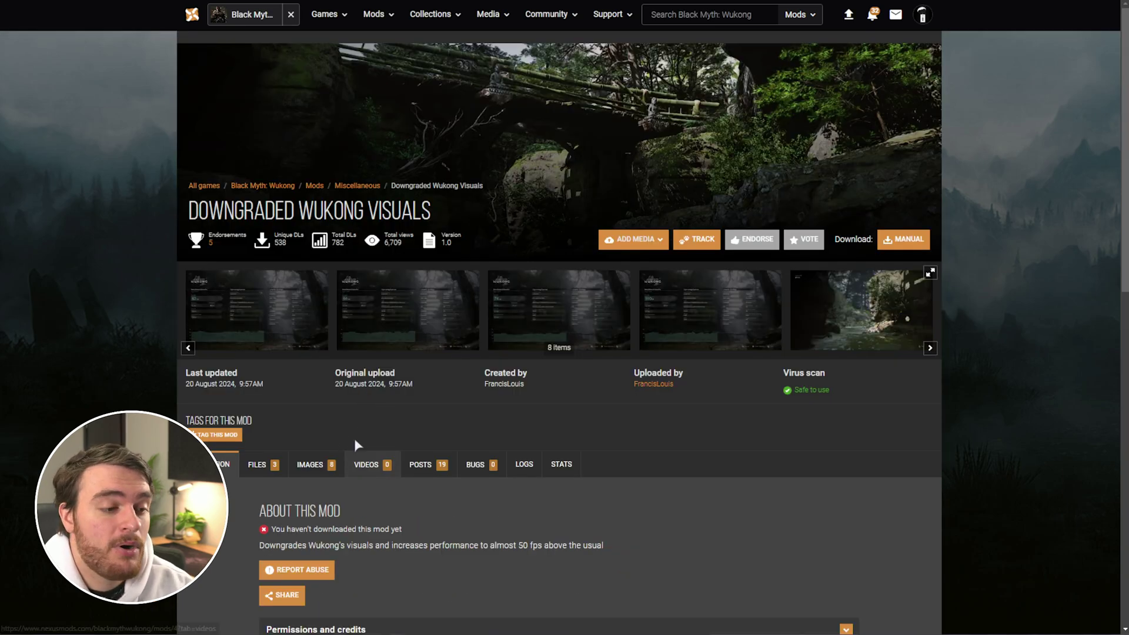
Examine the Downgraded Wukong Visuals mod's files and read how its Slightly, Considerably and Significantly presets differ.
{"action": "scroll", "coordinate": [336, 411], "scroll_direction": "down", "scroll_amount": 1}
{"action": "scroll", "coordinate": [335, 410], "scroll_direction": "down", "scroll_amount": 3}
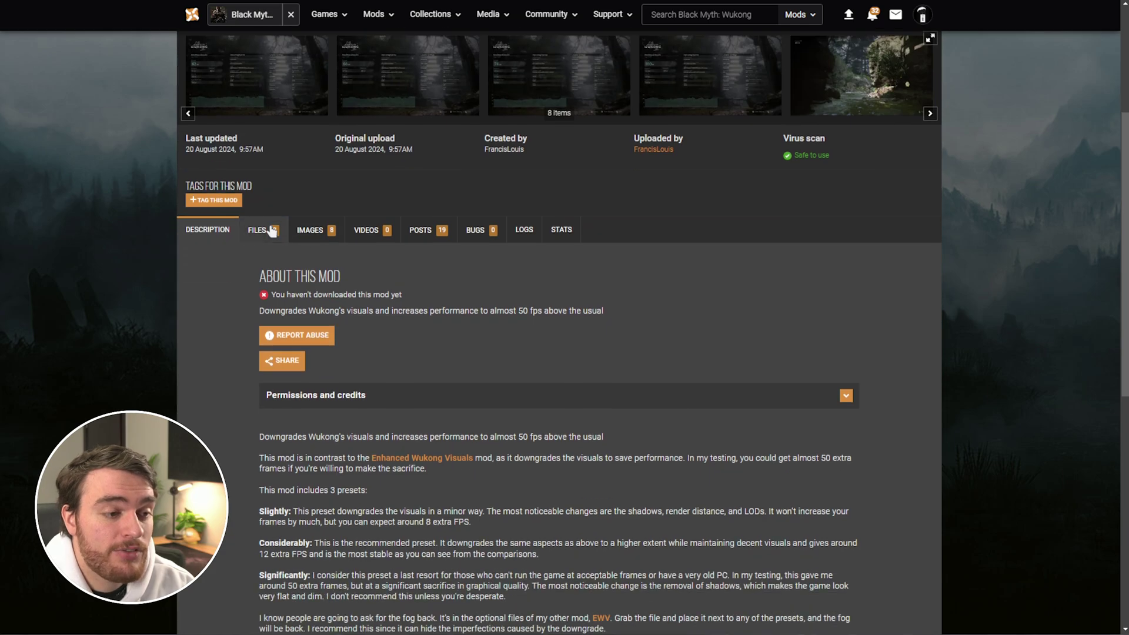
{"action": "left_click", "coordinate": [268, 231]}
{"action": "scroll", "coordinate": [270, 247], "scroll_direction": "down", "scroll_amount": 3}
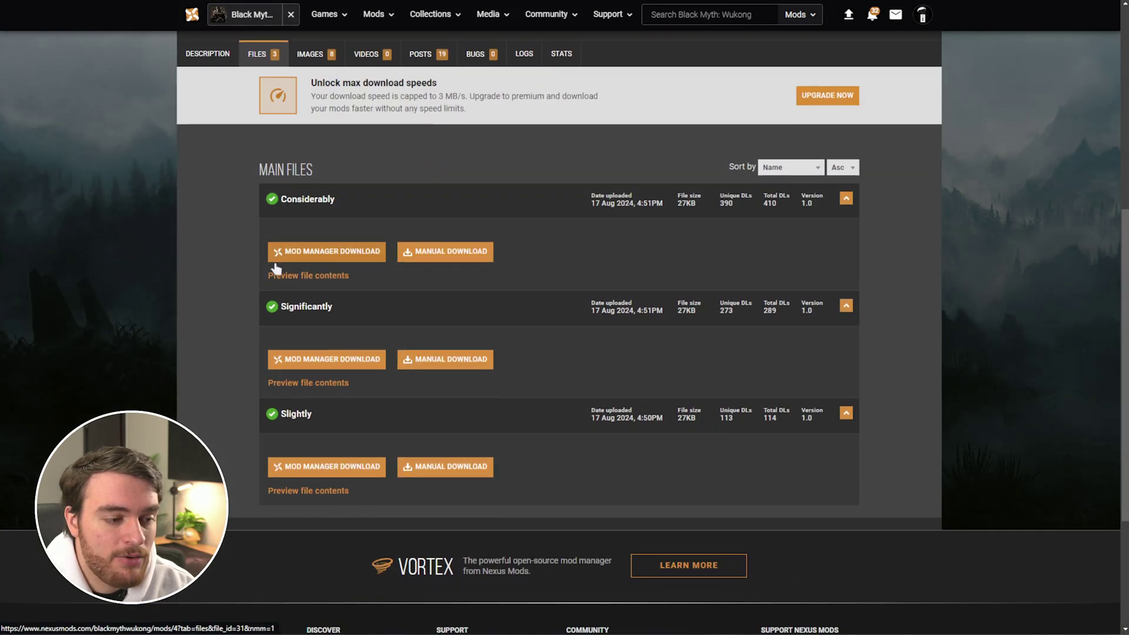
{"action": "left_click", "coordinate": [208, 54]}
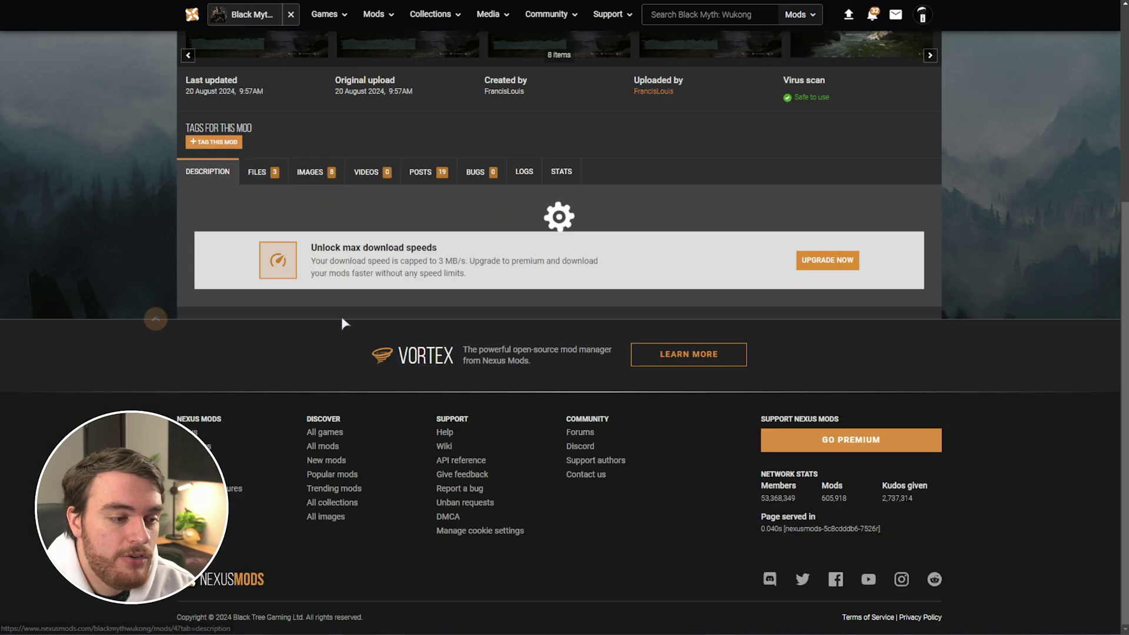
{"action": "scroll", "coordinate": [339, 328], "scroll_direction": "down", "scroll_amount": 3}
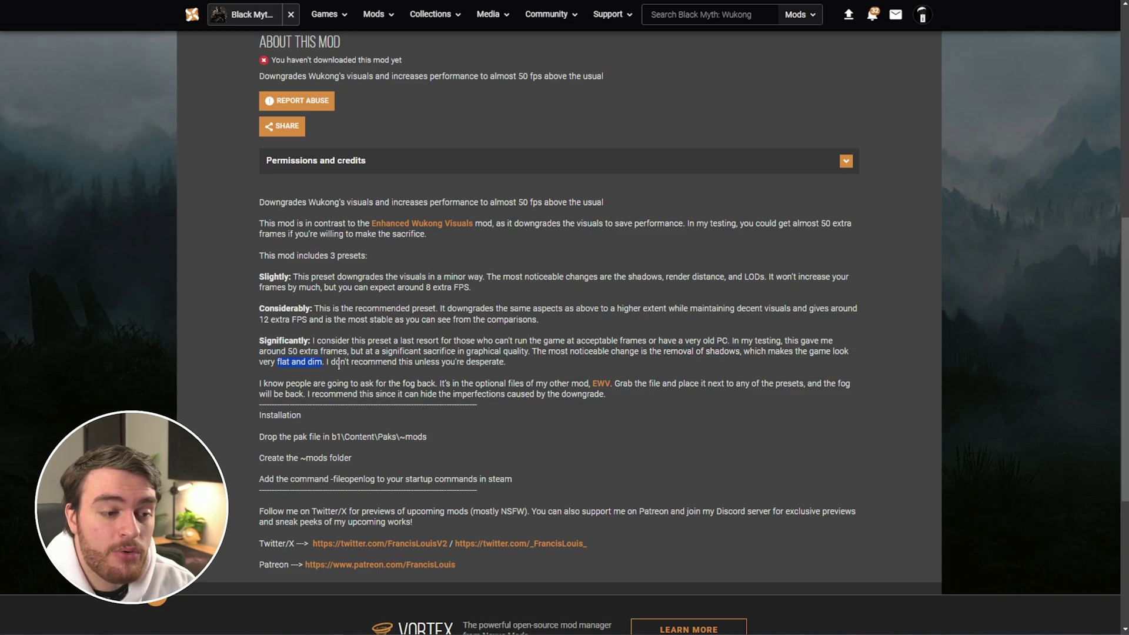
{"action": "triple_click", "coordinate": [538, 323]}
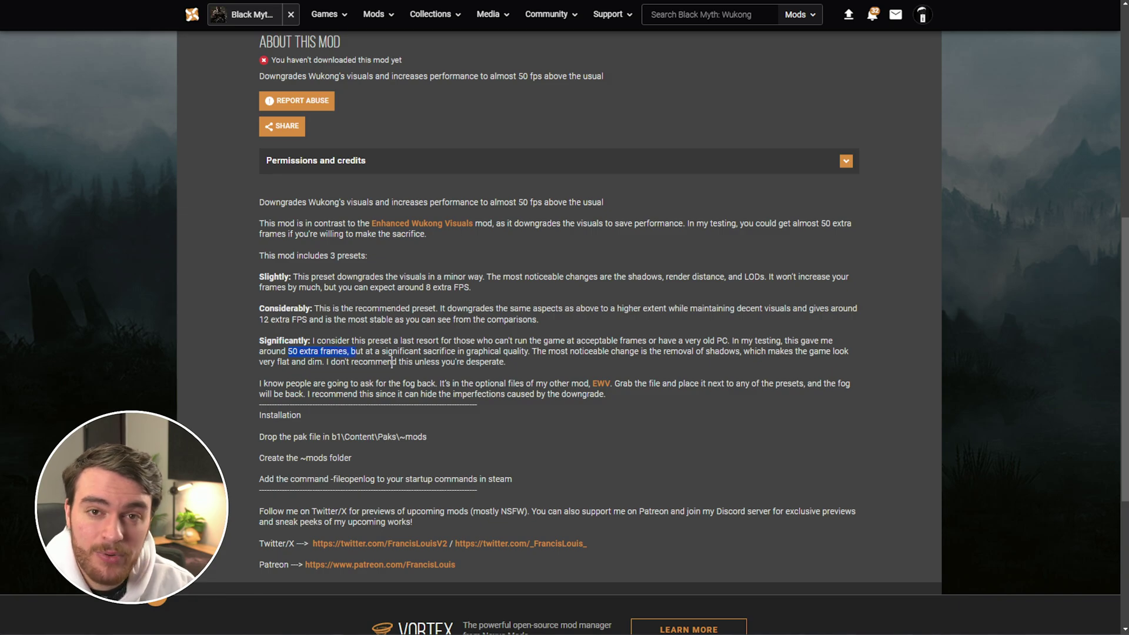
{"action": "scroll", "coordinate": [356, 324], "scroll_direction": "up", "scroll_amount": 3}
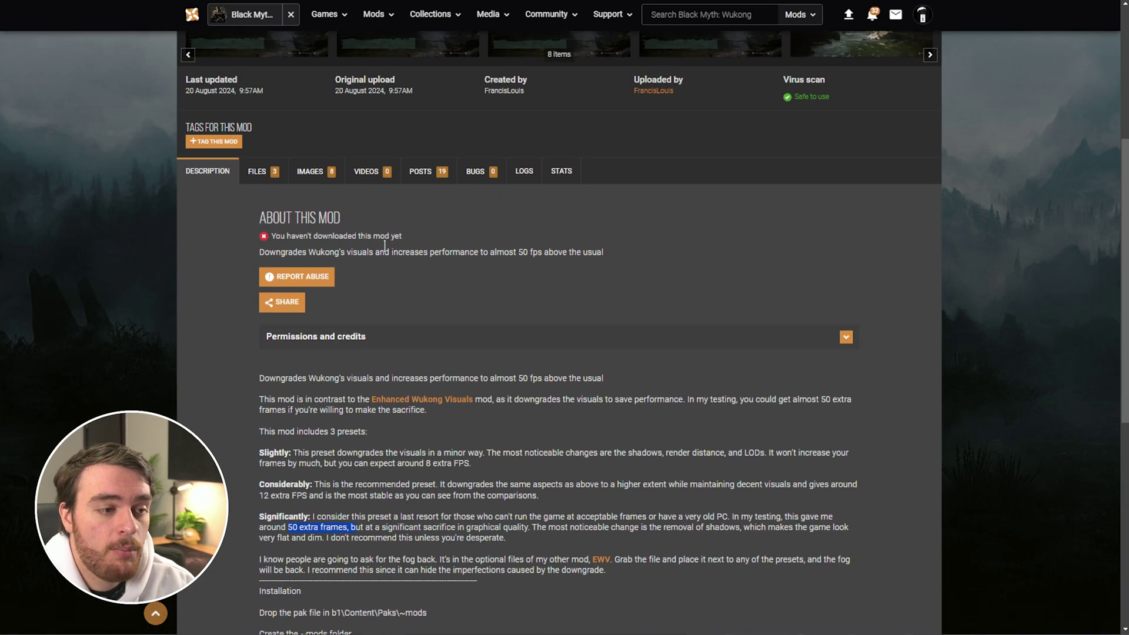
Download the Considerably preset manually from the Downgraded Wukong Visuals mod's files.
{"action": "left_click", "coordinate": [260, 171]}
{"action": "scroll", "coordinate": [411, 273], "scroll_direction": "down", "scroll_amount": 1}
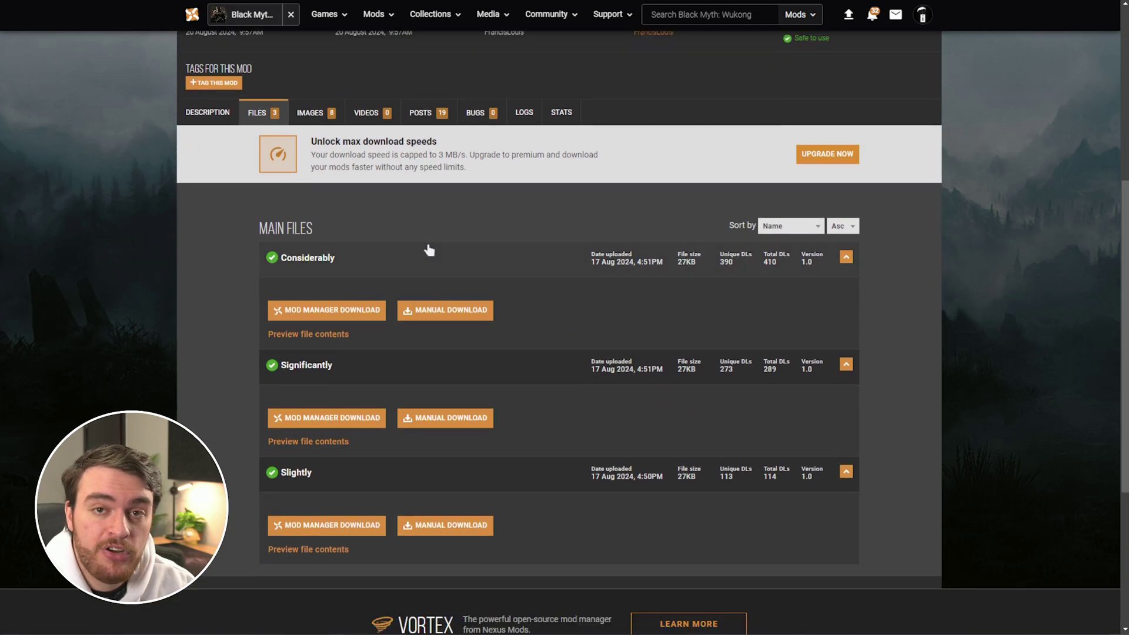
{"action": "left_click", "coordinate": [442, 311]}
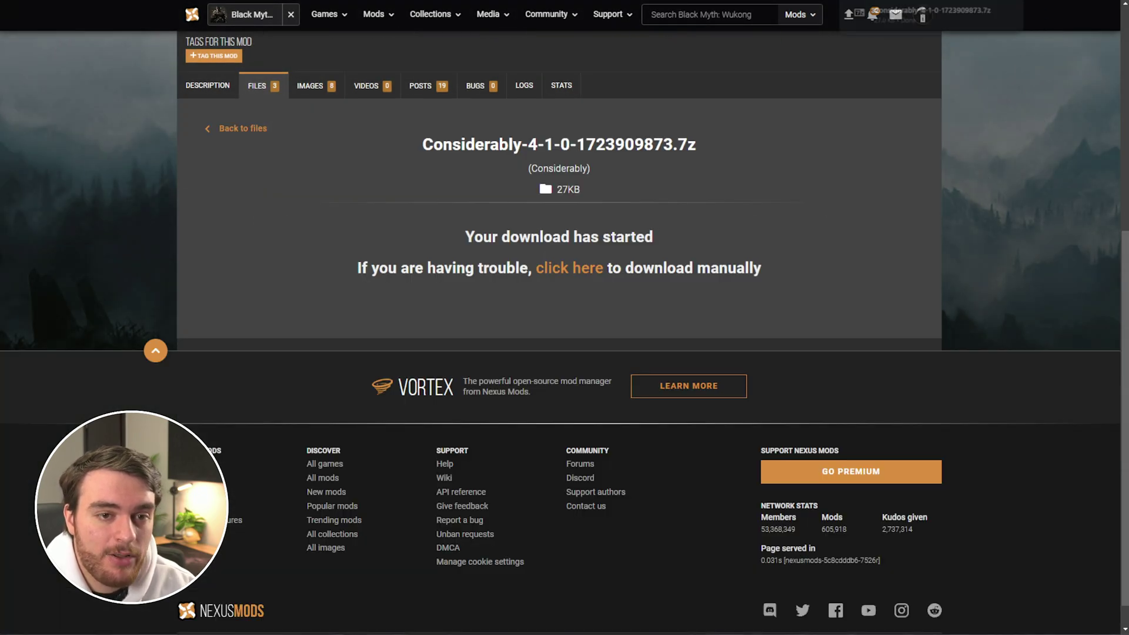
Open the downloaded Considerably archive in 7-Zip and look at the pak file inside, then return to the mod page.
{"action": "left_click", "coordinate": [920, 13]}
{"action": "left_click_drag", "start_coordinate": [536, 267], "coordinate": [301, 202]}
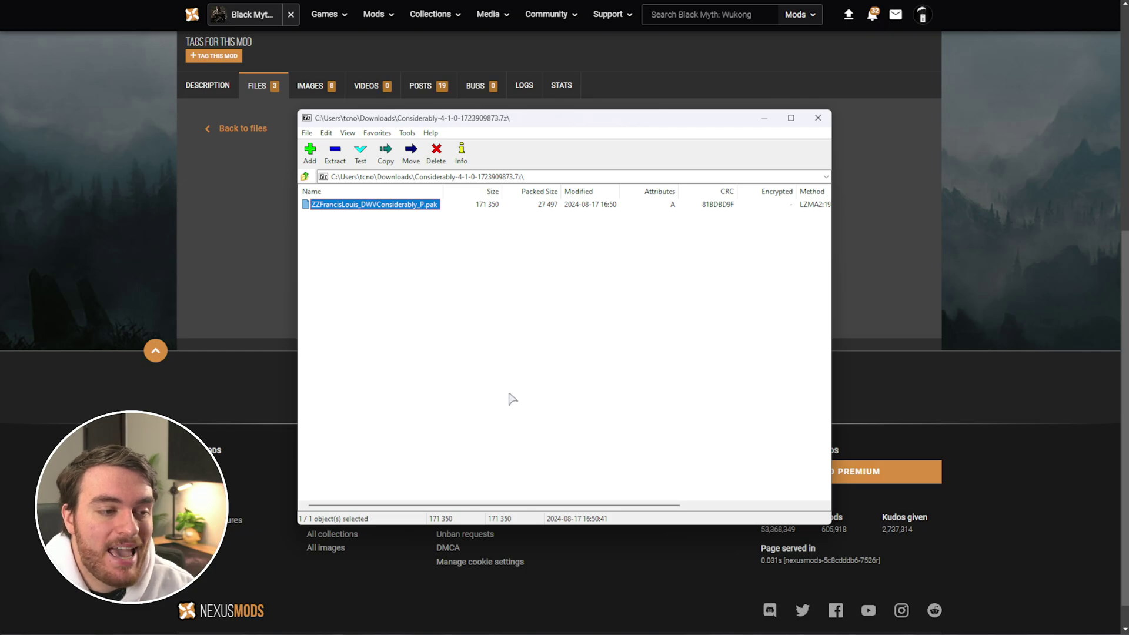
{"action": "left_click", "coordinate": [79, 1]}
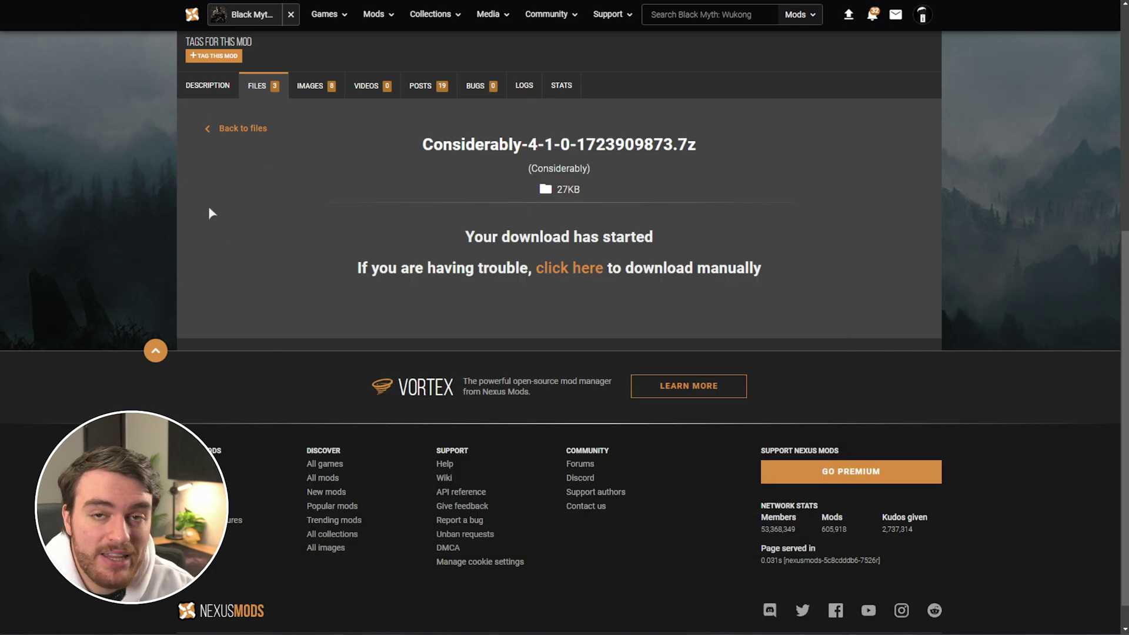
Read the mod's installation instructions for the folder where the pak file belongs.
{"action": "left_click", "coordinate": [188, 94]}
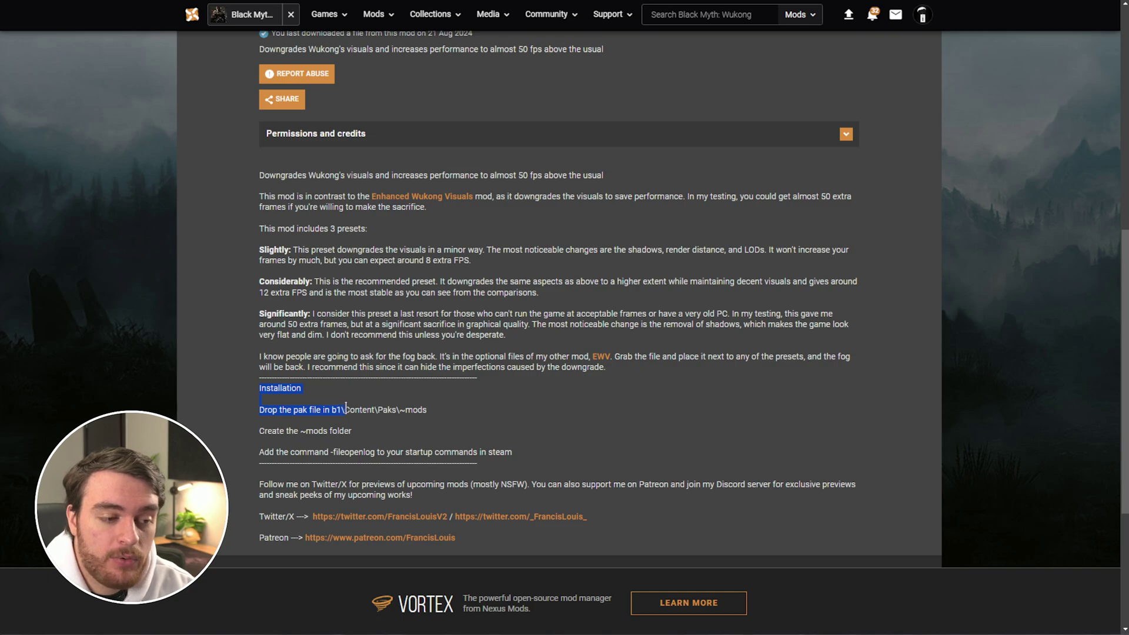
{"action": "left_click_drag", "start_coordinate": [396, 410], "coordinate": [427, 416]}
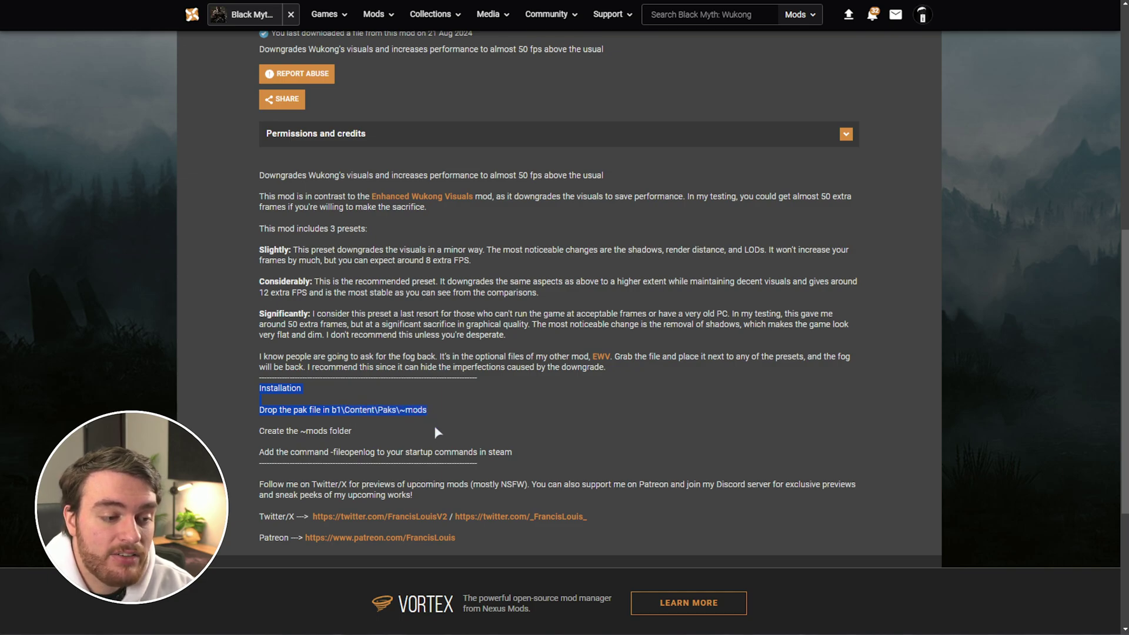
Switch to Steam and open the local installation folder of Black Myth: Wukong, getting the Steam window out of the way.
{"action": "key", "text": "alt+Tab"}
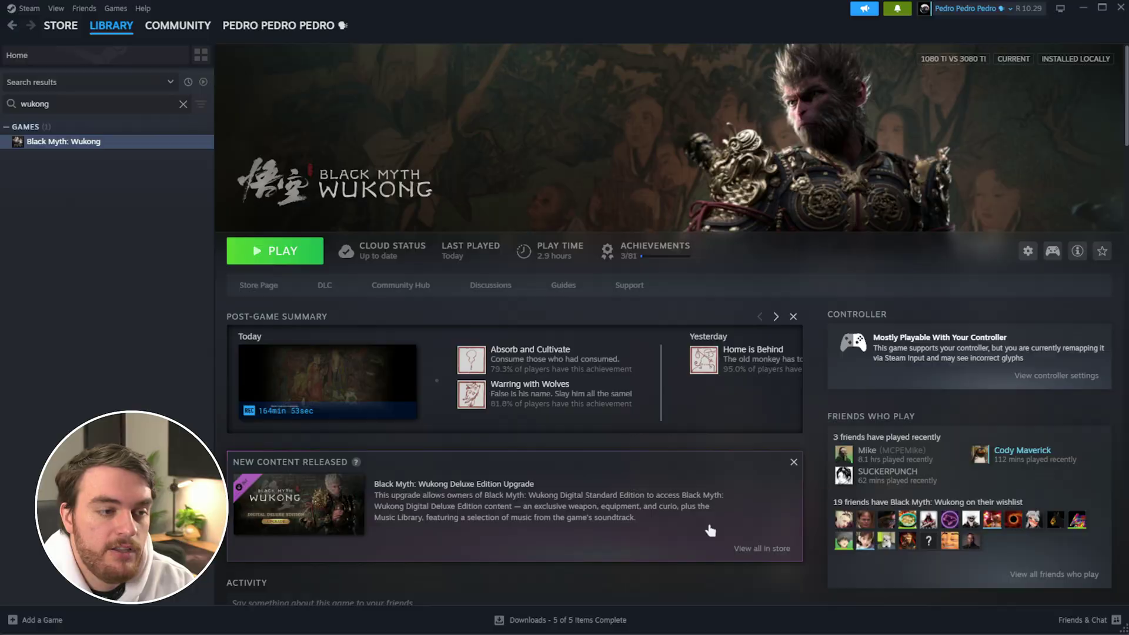
{"action": "right_click", "coordinate": [135, 143]}
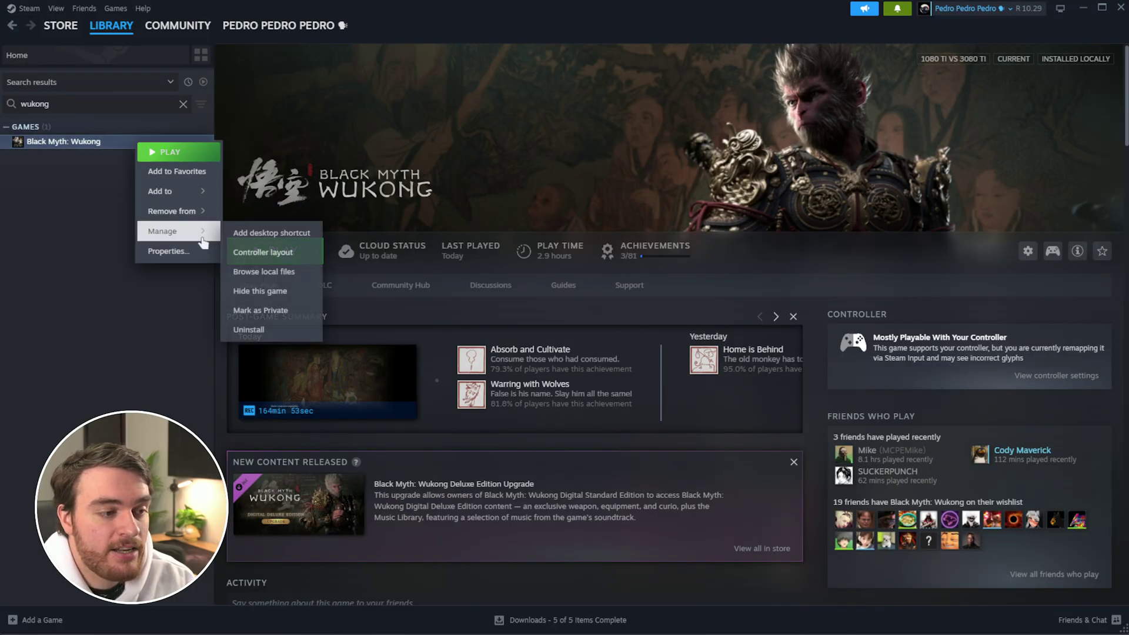
{"action": "left_click", "coordinate": [253, 270]}
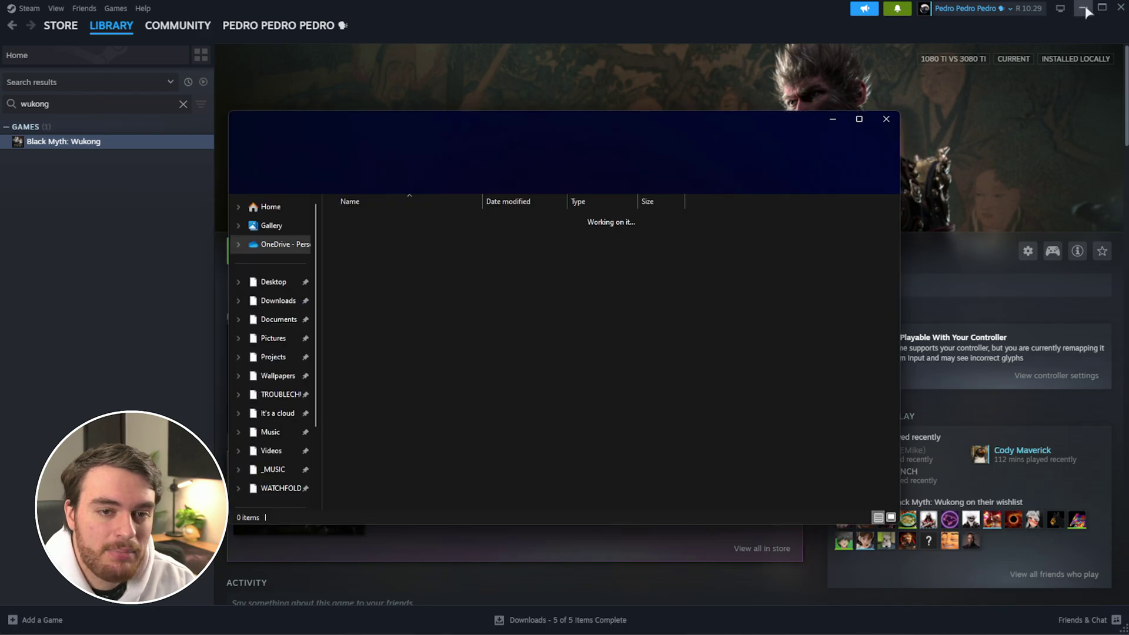
{"action": "left_click", "coordinate": [1084, 9]}
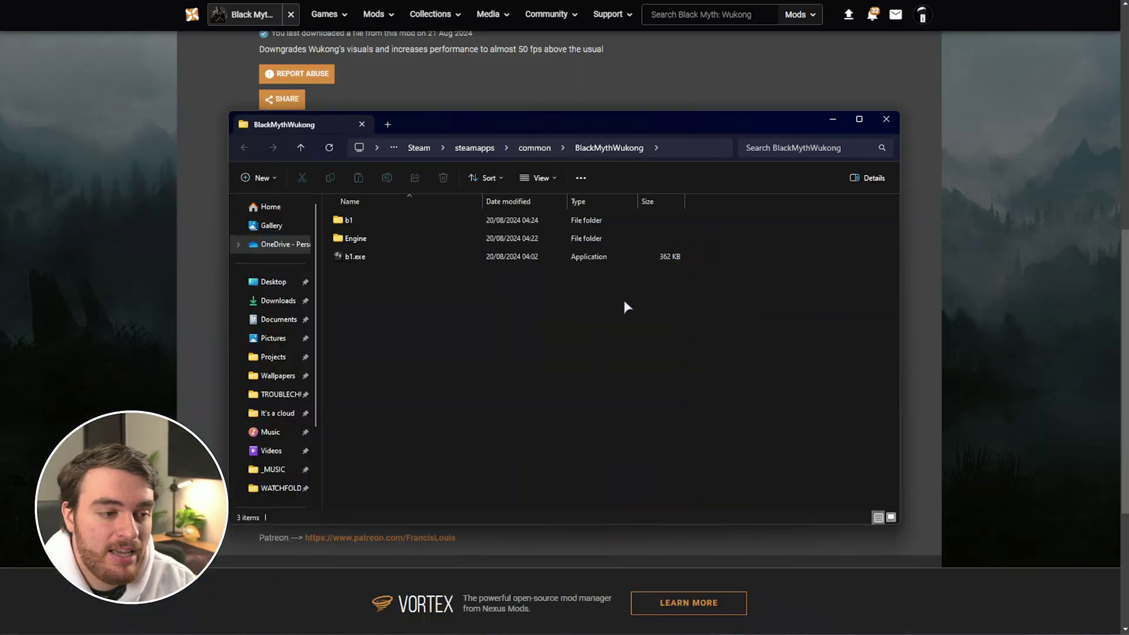
Open the b1\Content\Paks folder inside the game's installation folder.
{"action": "double_click", "coordinate": [457, 222]}
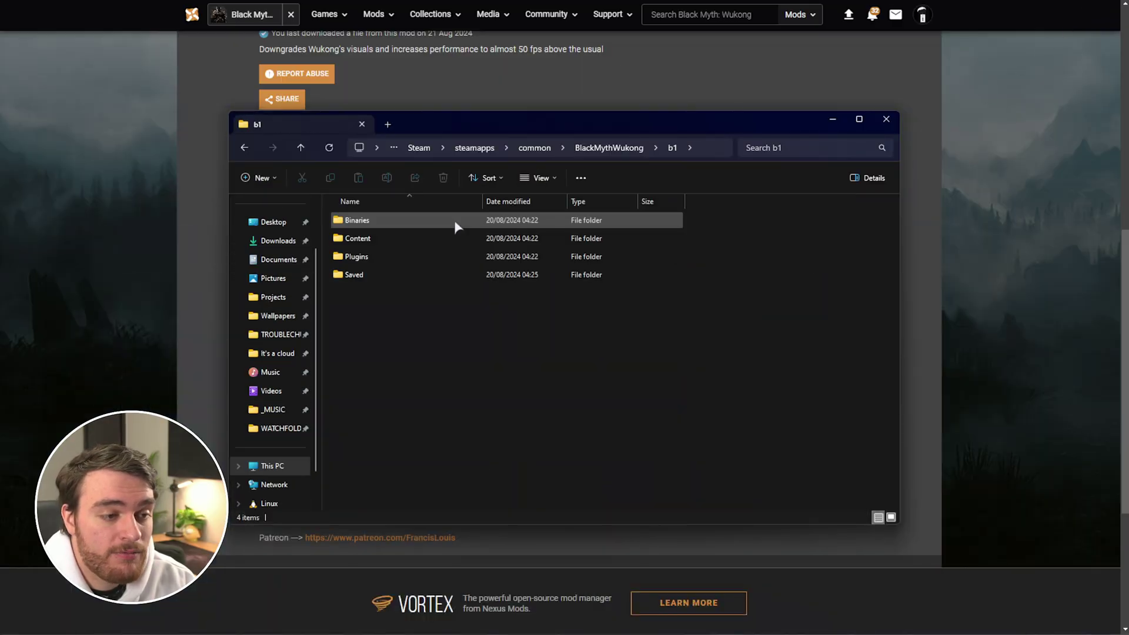
{"action": "double_click", "coordinate": [415, 244]}
{"action": "double_click", "coordinate": [390, 221]}
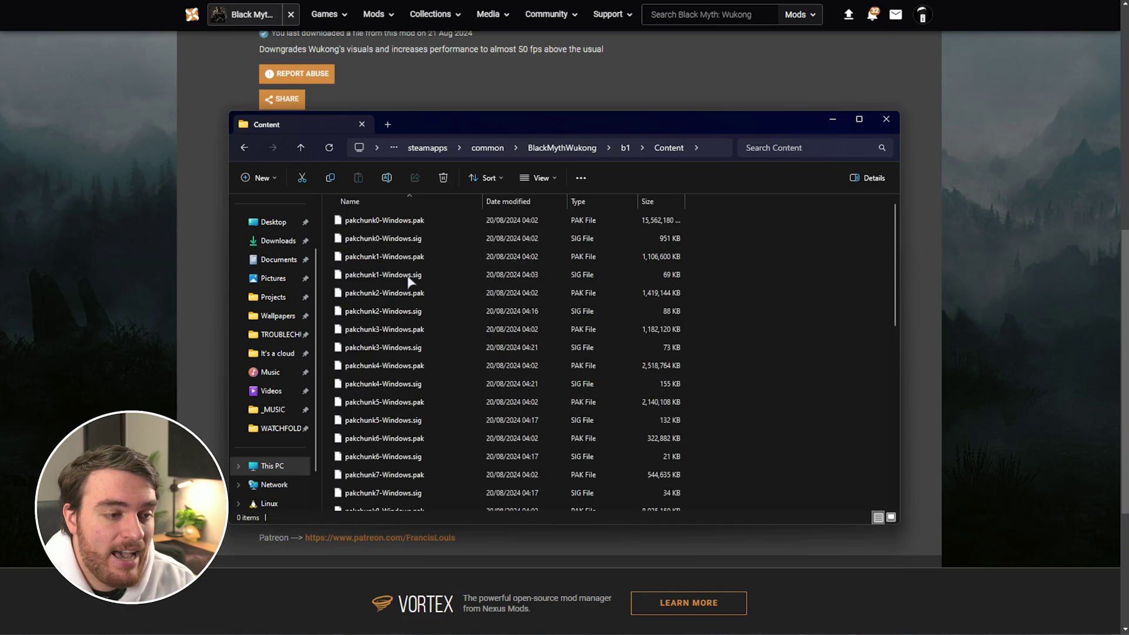
{"action": "scroll", "coordinate": [447, 411], "scroll_direction": "down", "scroll_amount": 6}
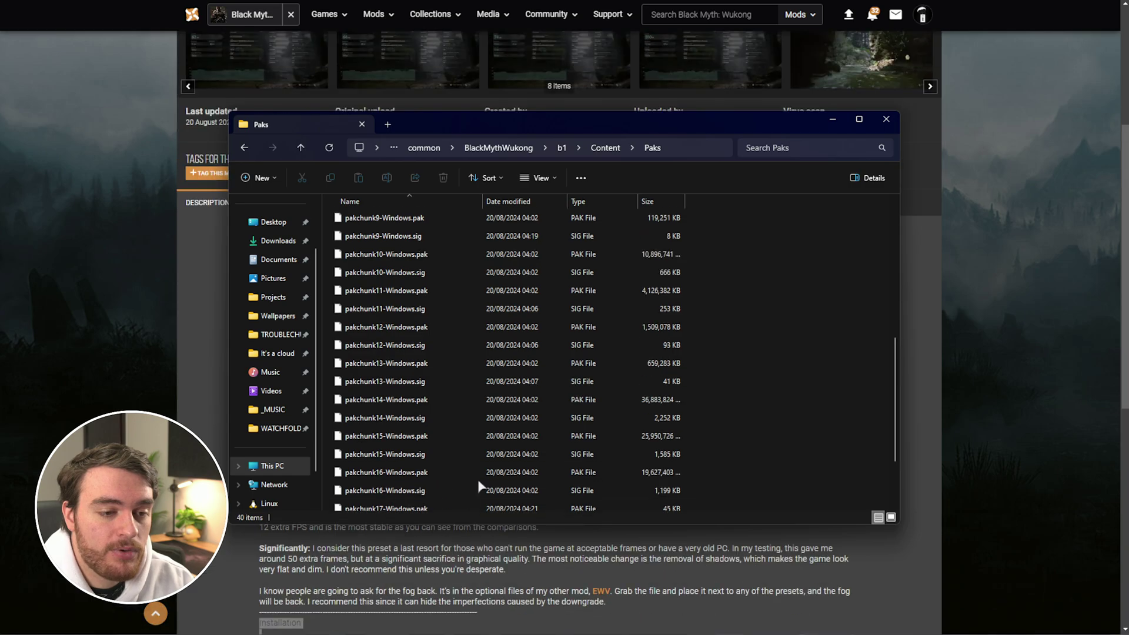
Check the mod's installation path, then create a folder named ~mods inside the game's Paks folder and open it.
{"action": "scroll", "coordinate": [500, 464], "scroll_direction": "up", "scroll_amount": 6}
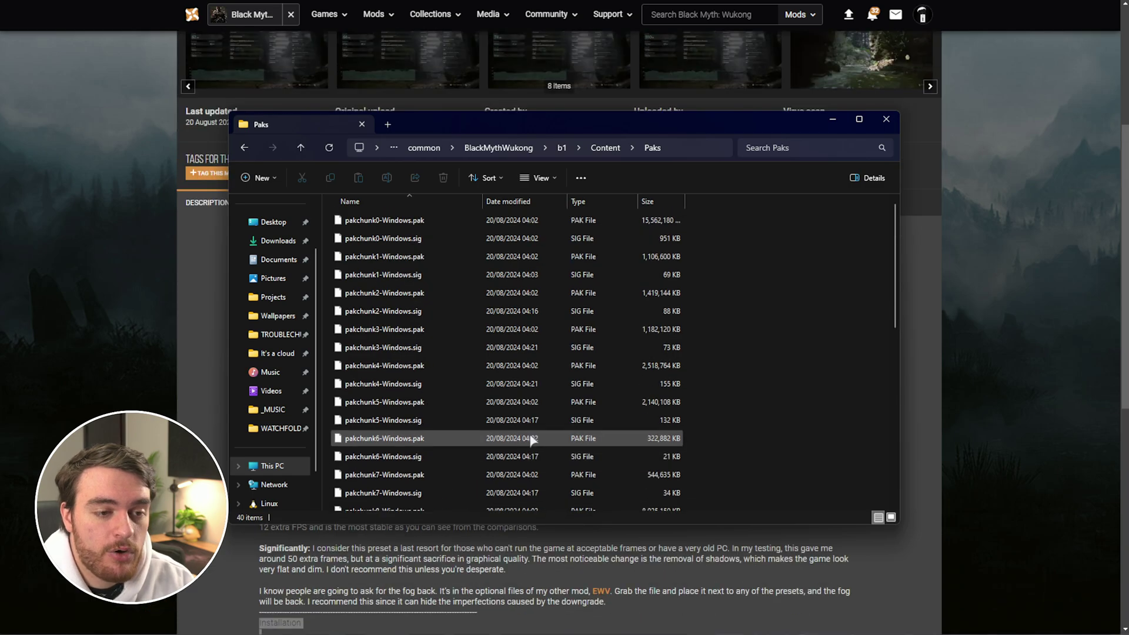
{"action": "left_click", "coordinate": [947, 333]}
{"action": "scroll", "coordinate": [457, 397], "scroll_direction": "down", "scroll_amount": 4}
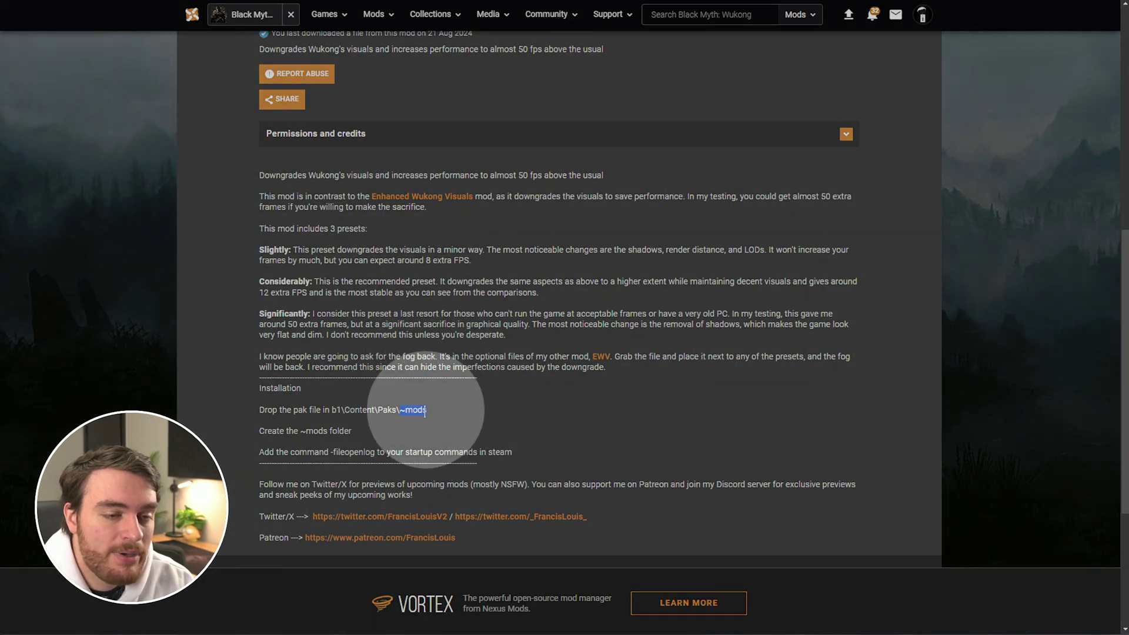
{"action": "key", "text": "alt+Tab"}
{"action": "key", "text": "ctrl+shift+n"}
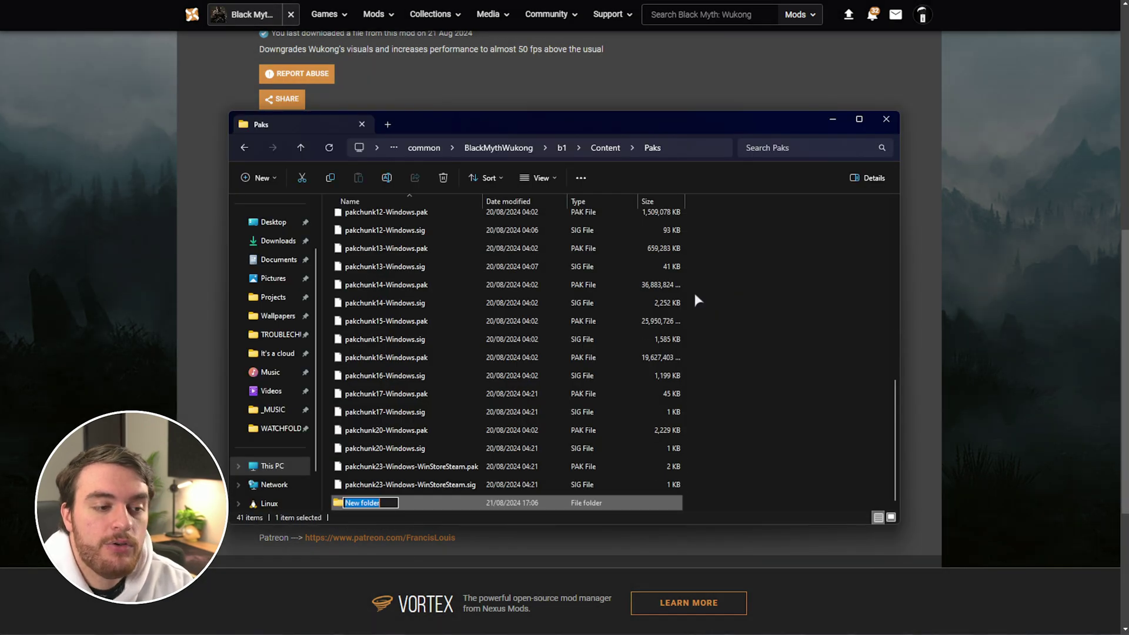
{"action": "type", "text": "~mods"}
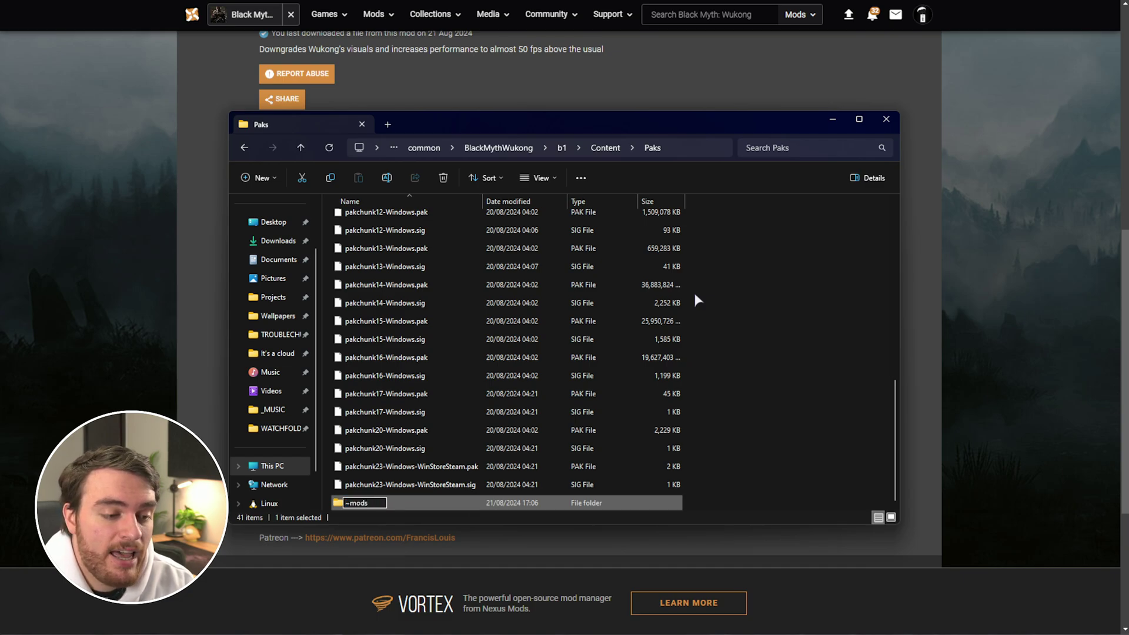
{"action": "key", "text": "Return"}
{"action": "key", "text": "Return"}
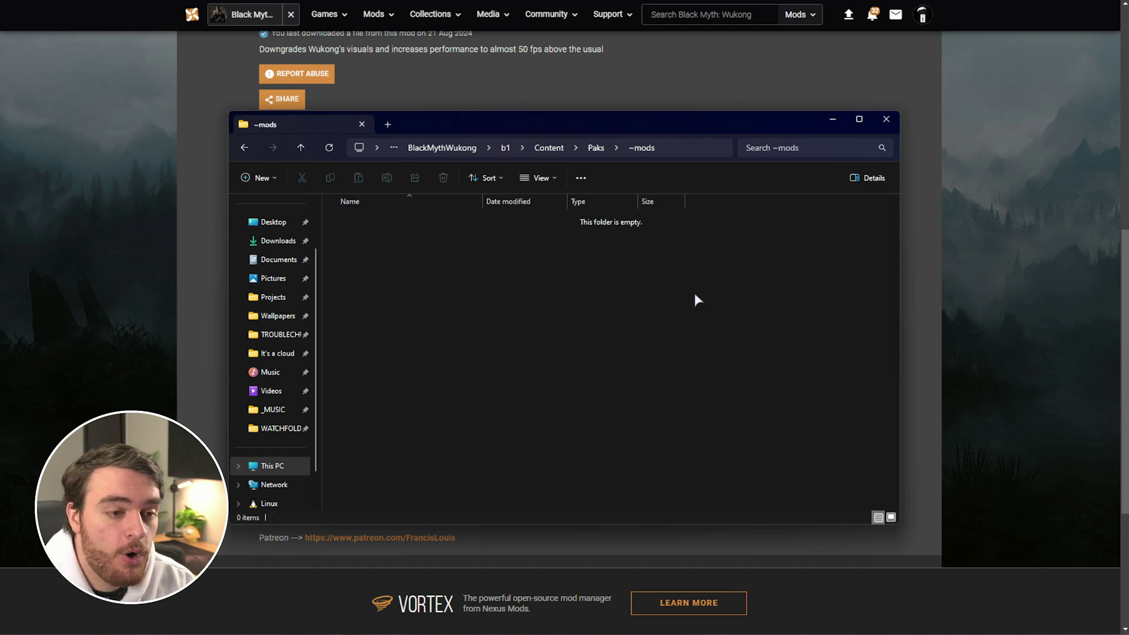
Copy the Considerably preset's pak file from the 7-Zip archive into the ~mods folder.
{"action": "key", "text": "alt+Tab"}
{"action": "left_click_drag", "start_coordinate": [541, 123], "coordinate": [777, 123]}
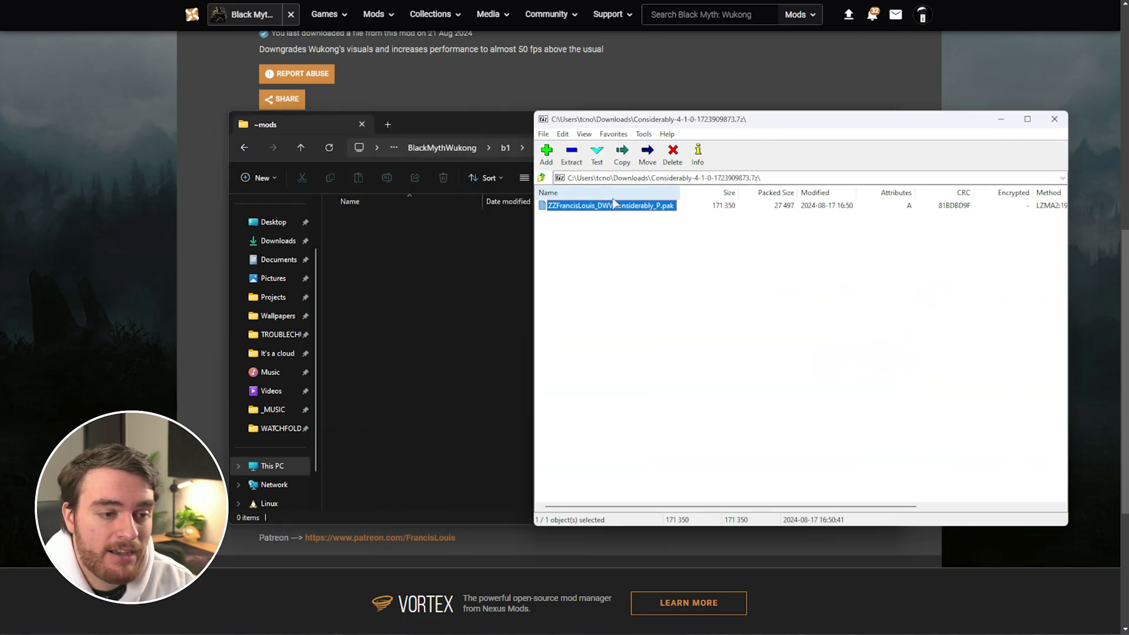
{"action": "left_click", "coordinate": [441, 277]}
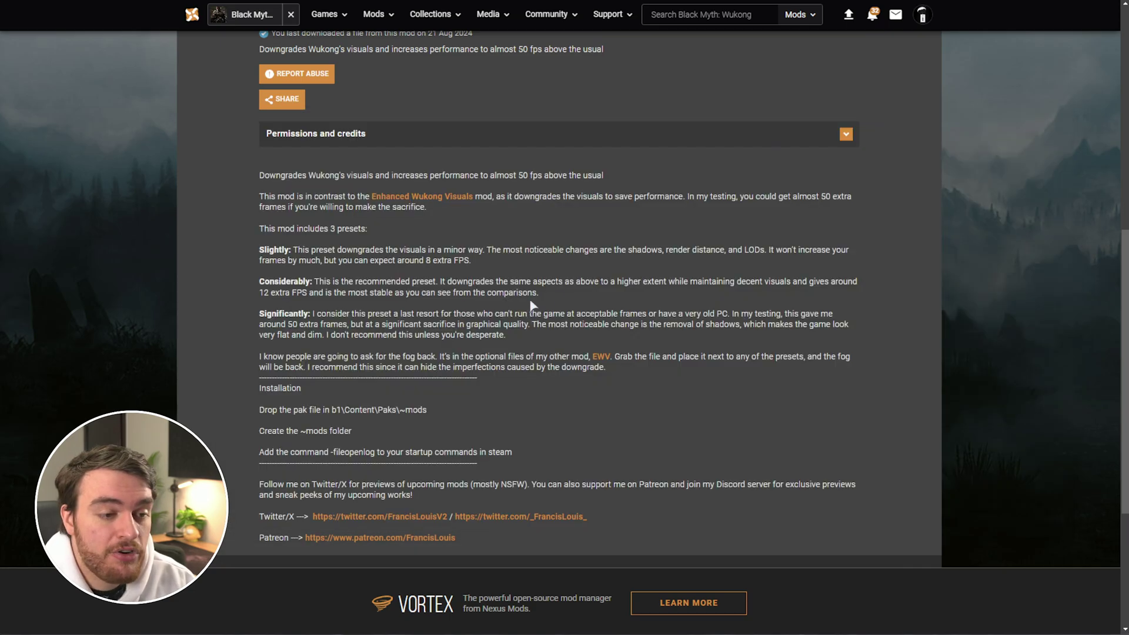
Copy the -fileopenlog startup command from the installation instructions on the mod page.
{"action": "left_click_drag", "start_coordinate": [554, 288], "coordinate": [280, 279]}
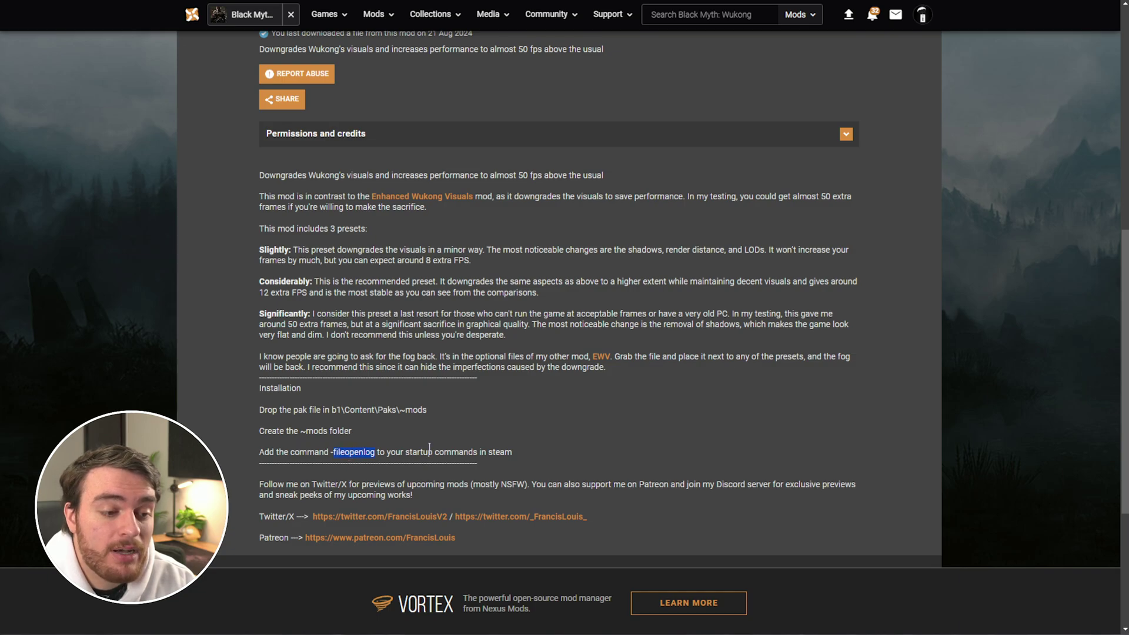
{"action": "left_click", "coordinate": [508, 452]}
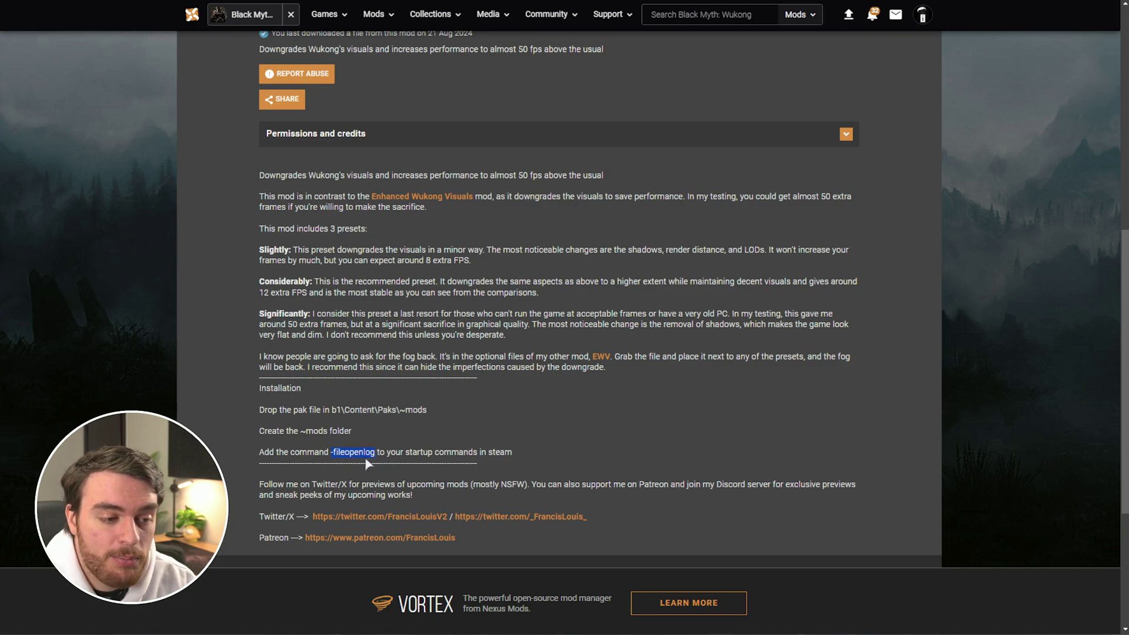
{"action": "right_click", "coordinate": [367, 465]}
{"action": "left_click", "coordinate": [388, 464]}
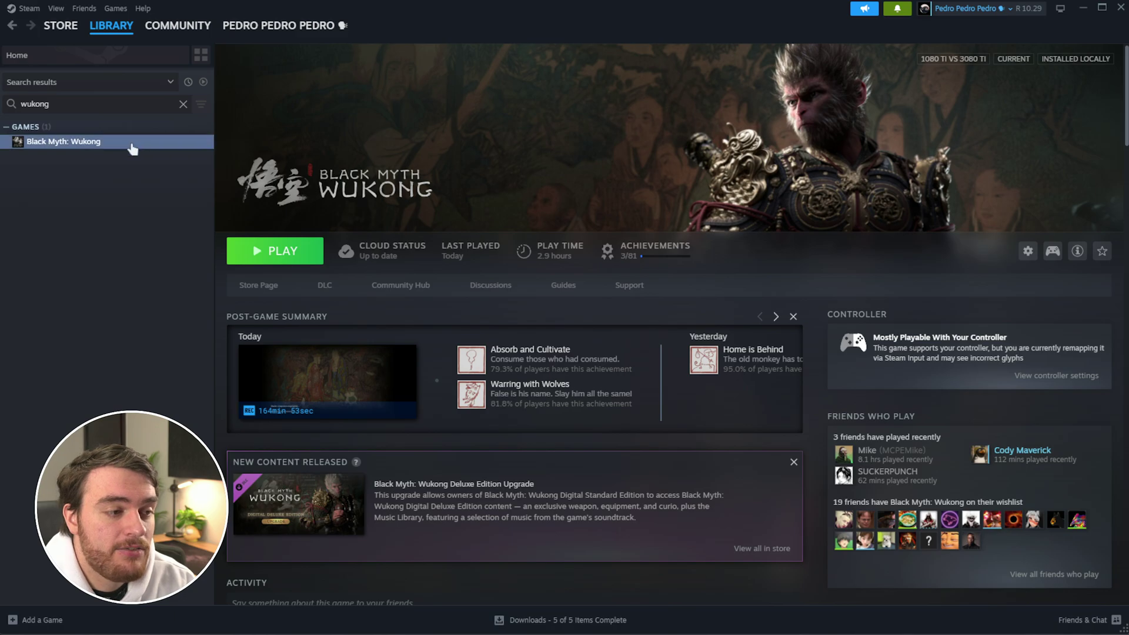
Switch to Steam and set the launch options of Black Myth: Wukong to -fileopenlog in the game's properties.
{"action": "right_click", "coordinate": [134, 152]}
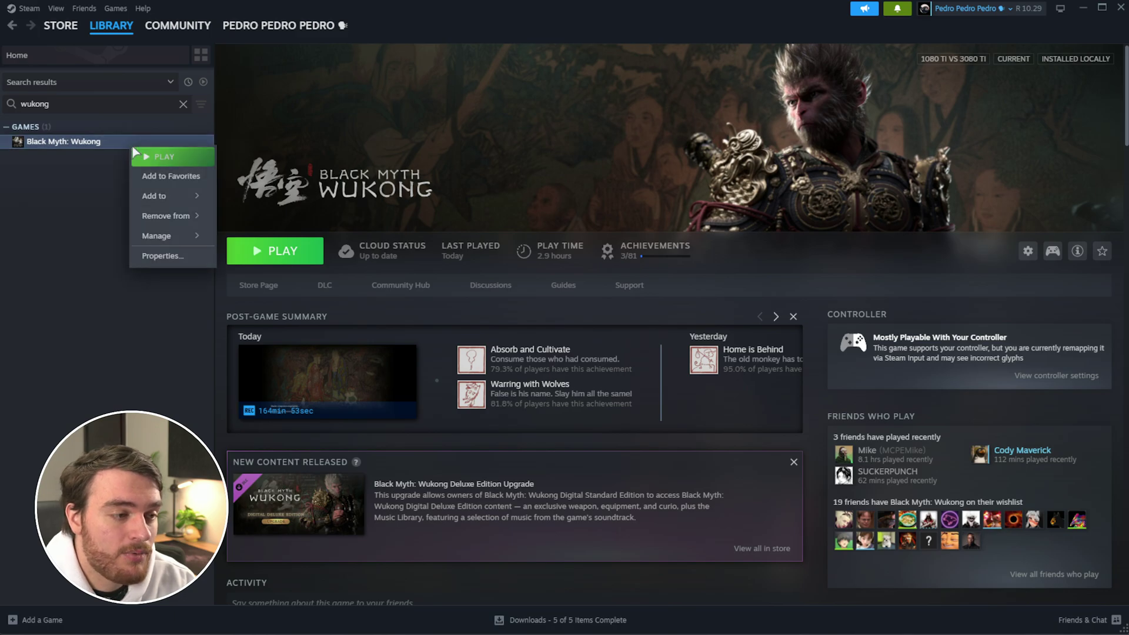
{"action": "left_click", "coordinate": [158, 256]}
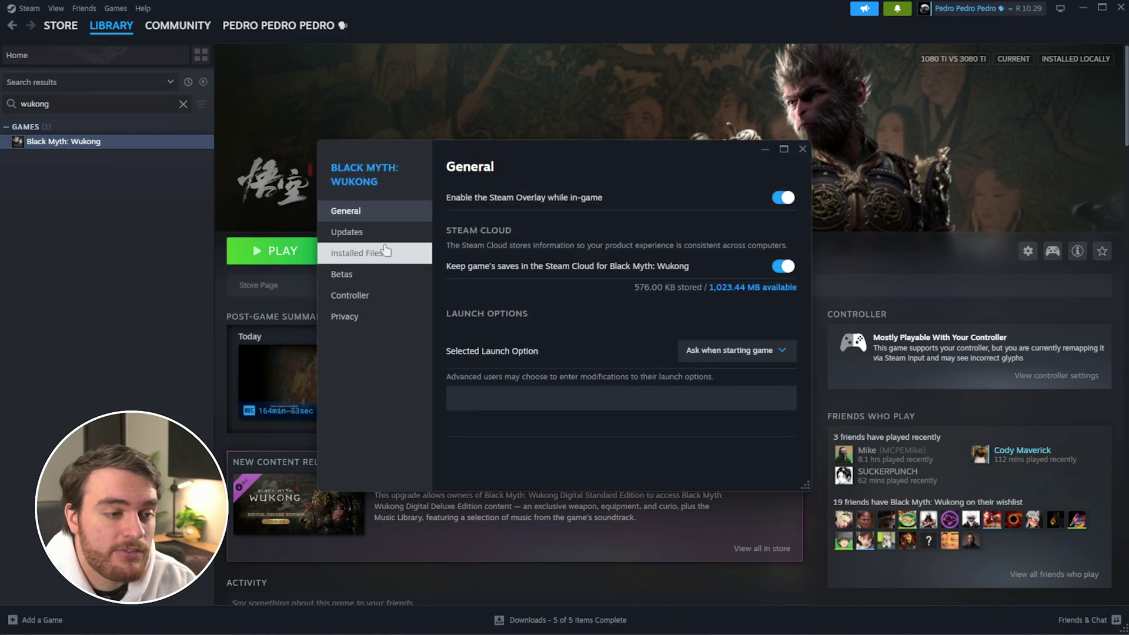
{"action": "left_click", "coordinate": [493, 395]}
{"action": "type", "text": "-fileopenlog"}
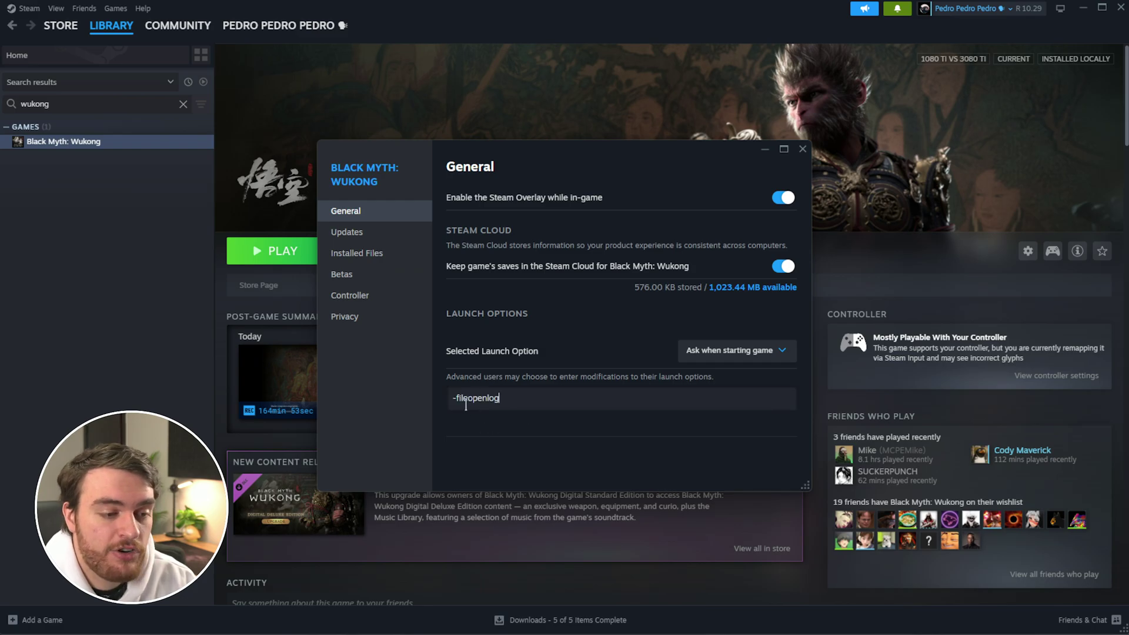
{"action": "left_click_drag", "start_coordinate": [453, 401], "coordinate": [503, 401]}
{"action": "left_click", "coordinate": [609, 397]}
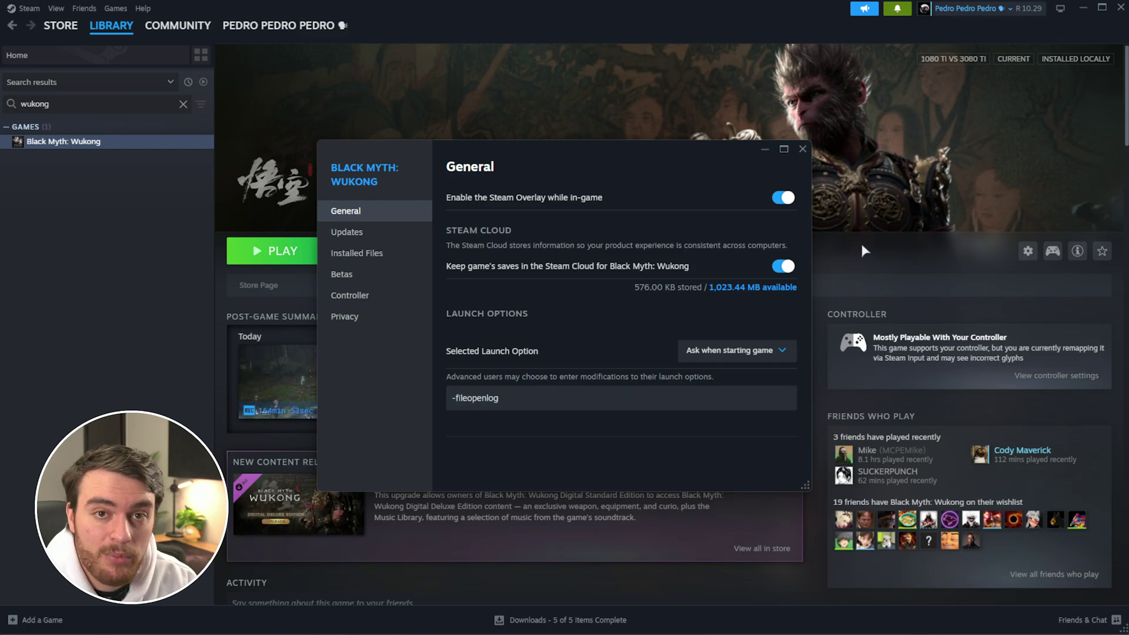
{"action": "left_click", "coordinate": [802, 149]}
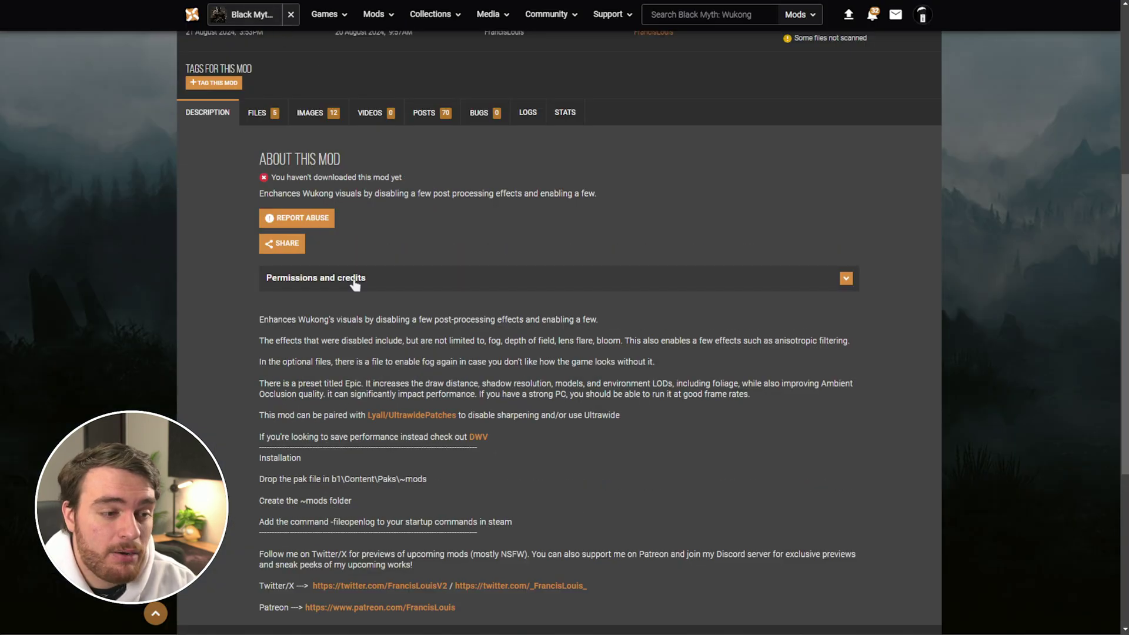
Look through the Enhanced Wukong Visuals mod page, from its preview images to its description.
{"action": "scroll", "coordinate": [353, 291], "scroll_direction": "up", "scroll_amount": 6}
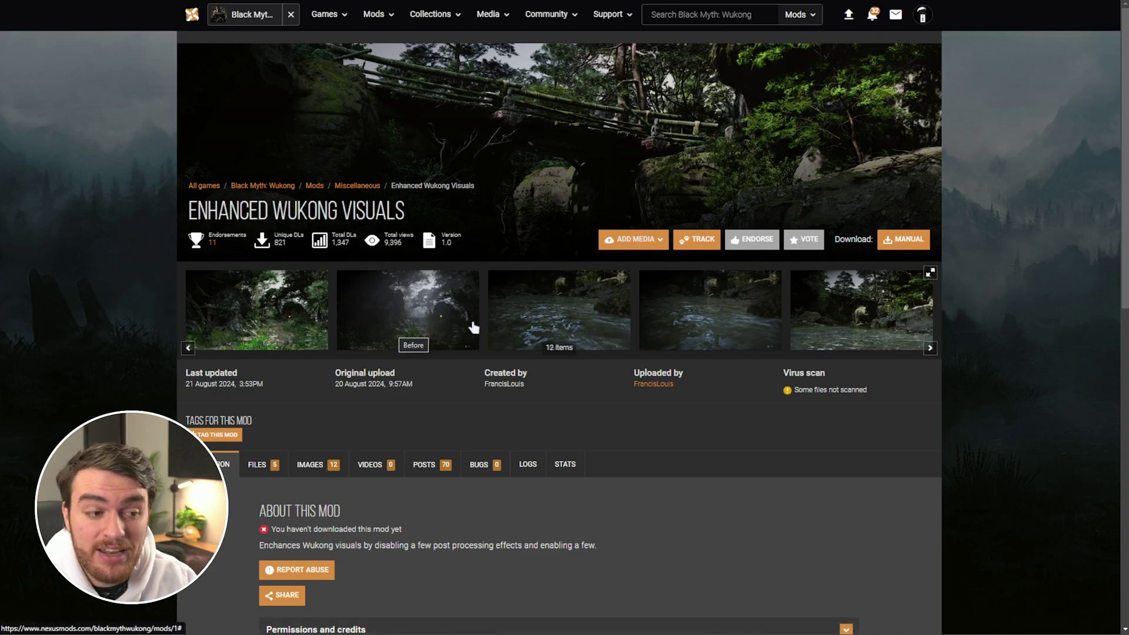
{"action": "scroll", "coordinate": [459, 338], "scroll_direction": "down", "scroll_amount": 6}
{"action": "scroll", "coordinate": [400, 337], "scroll_direction": "down", "scroll_amount": 1}
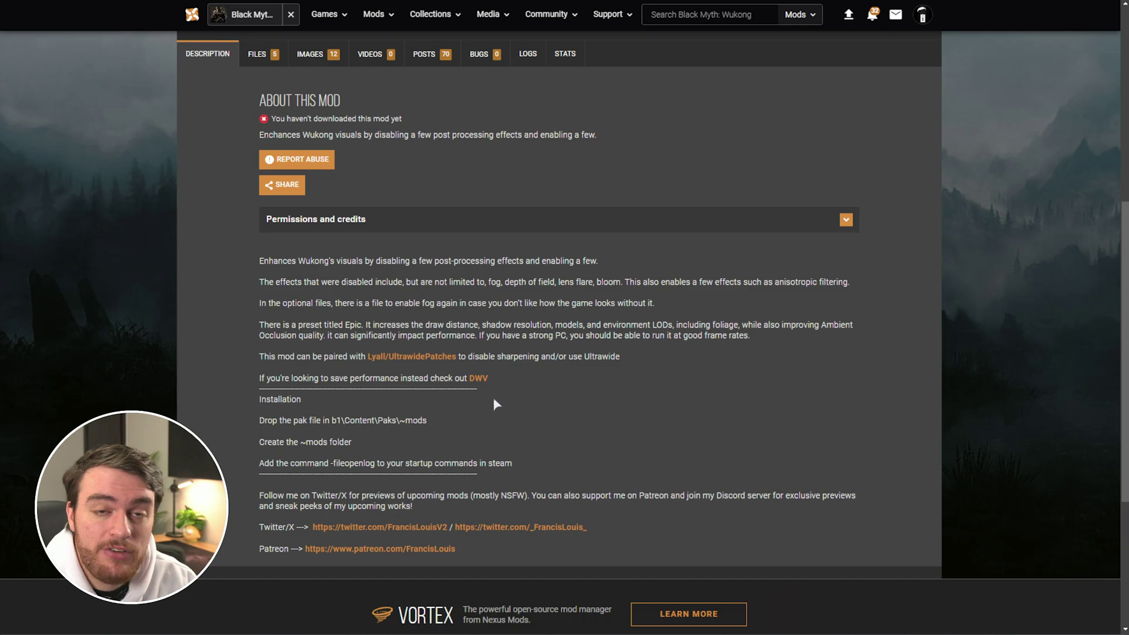
{"action": "scroll", "coordinate": [487, 394], "scroll_direction": "up", "scroll_amount": 1}
Download the optional Fog Enabler file of the Enhanced Wukong Visuals mod manually at slow speed.
{"action": "left_click", "coordinate": [259, 113]}
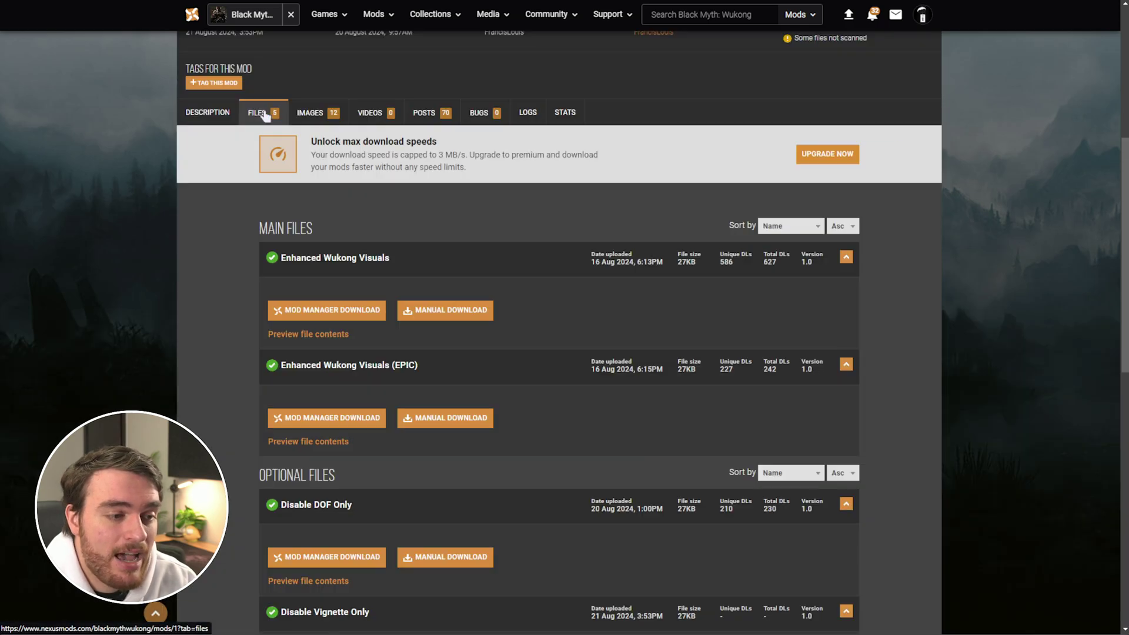
{"action": "scroll", "coordinate": [265, 114], "scroll_direction": "down", "scroll_amount": 3}
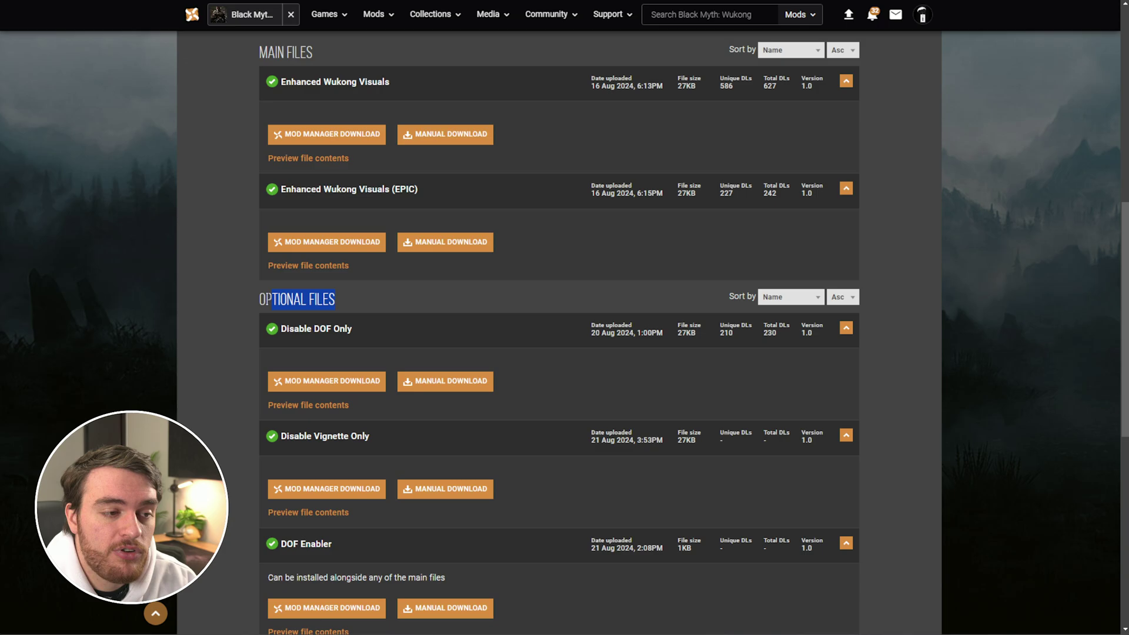
{"action": "scroll", "coordinate": [256, 308], "scroll_direction": "down", "scroll_amount": 4}
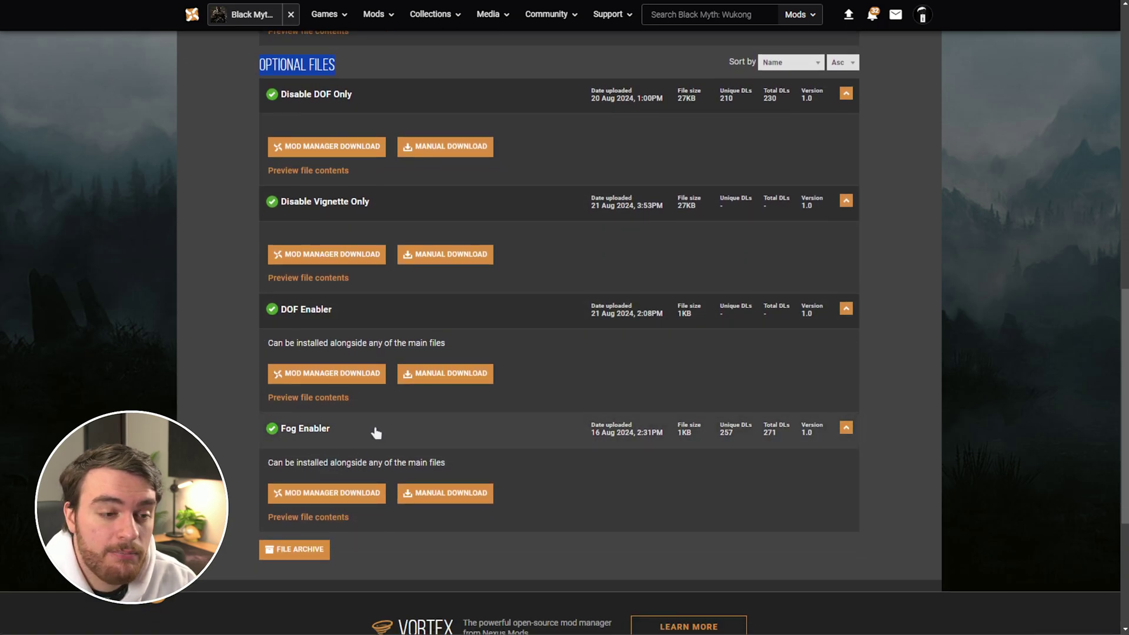
{"action": "left_click", "coordinate": [442, 493]}
{"action": "left_click", "coordinate": [610, 334]}
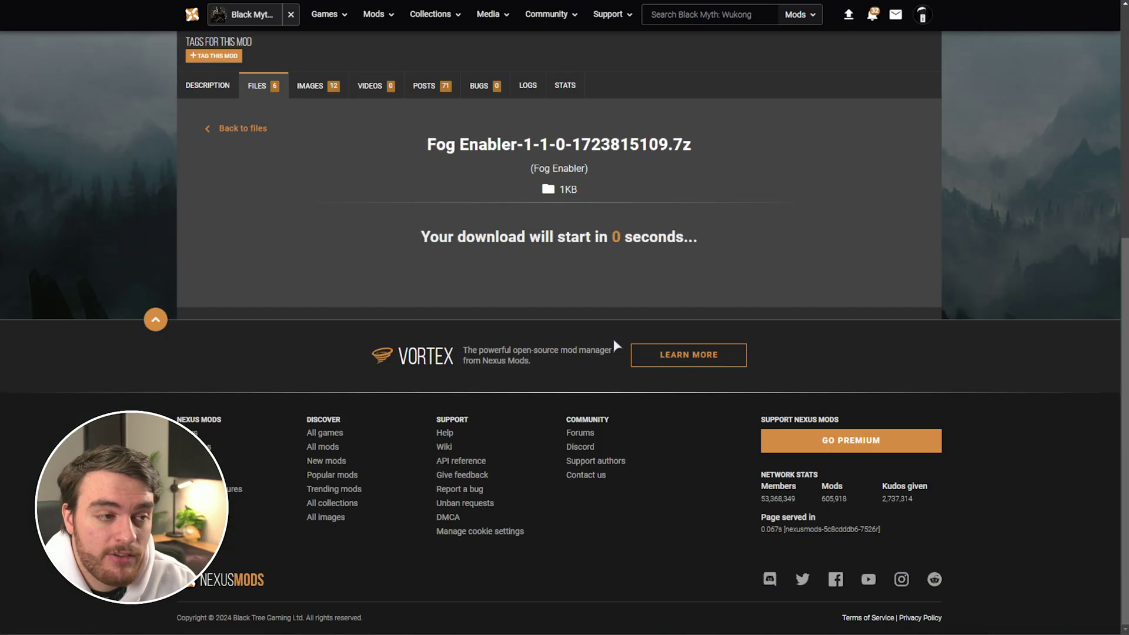
Open the downloaded Fog Enabler archive, copy its pak file into the ~mods folder, and get the archive and folder windows out of the way.
{"action": "left_click", "coordinate": [947, 16]}
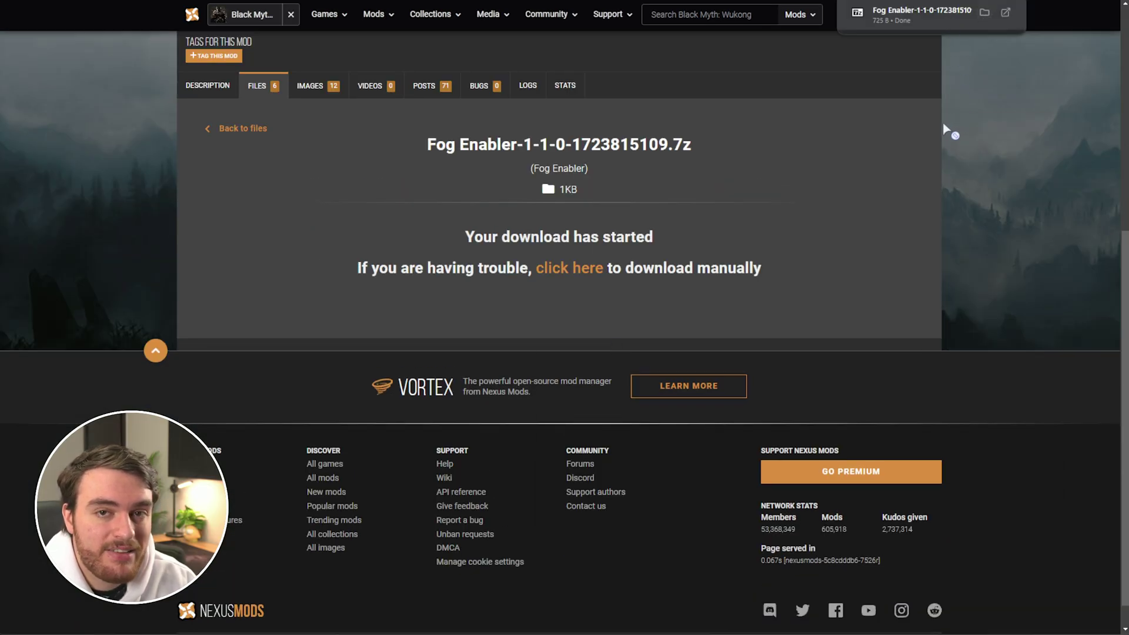
{"action": "left_click_drag", "start_coordinate": [541, 132], "coordinate": [553, 133]}
{"action": "left_click_drag", "start_coordinate": [489, 312], "coordinate": [192, 118]}
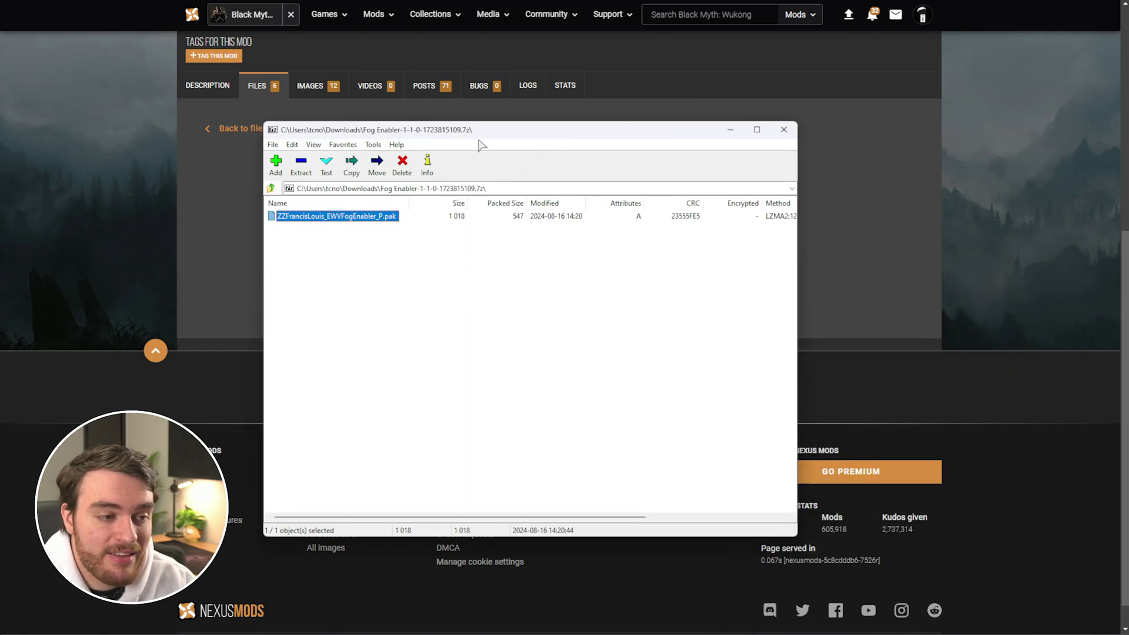
{"action": "left_click_drag", "start_coordinate": [472, 133], "coordinate": [712, 137]}
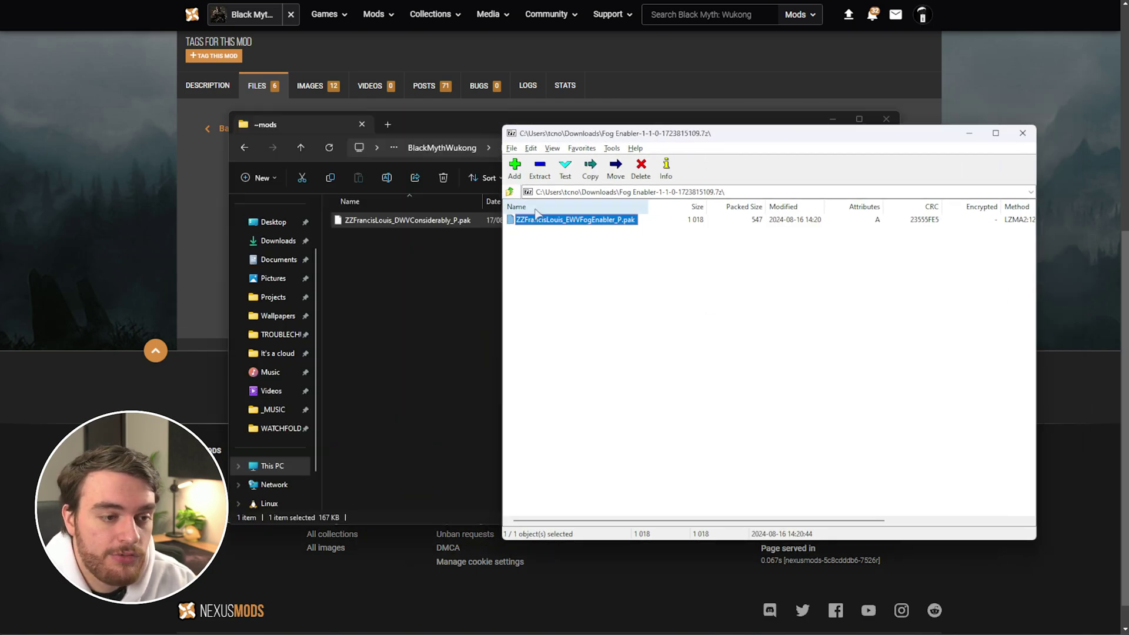
{"action": "left_click_drag", "start_coordinate": [535, 217], "coordinate": [427, 280]}
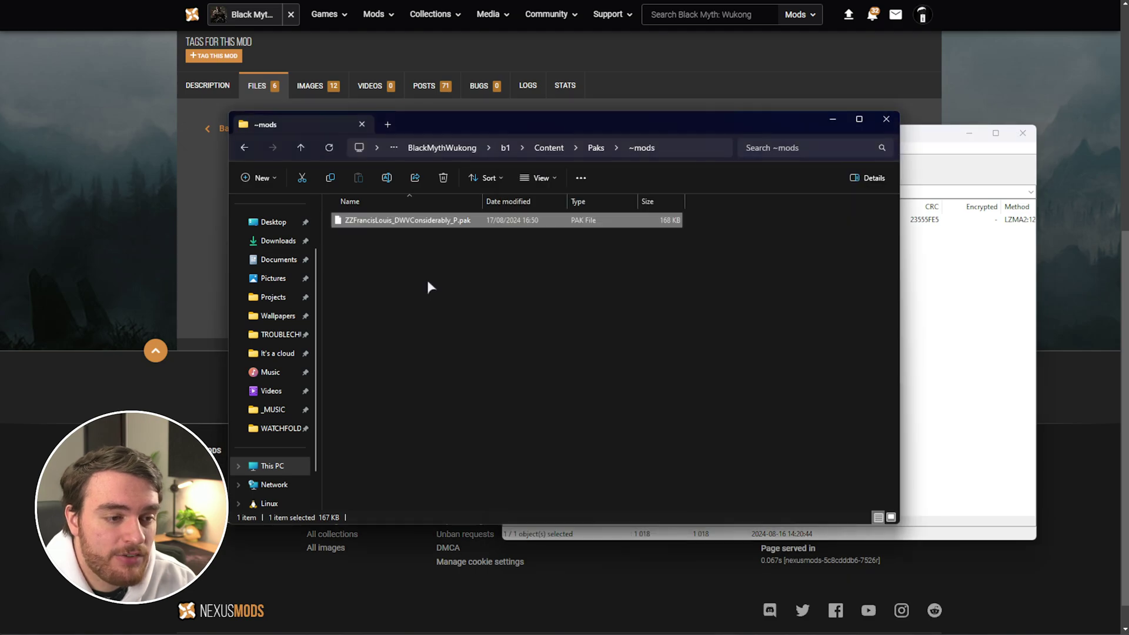
{"action": "left_click", "coordinate": [1022, 133]}
{"action": "left_click", "coordinate": [626, 290]}
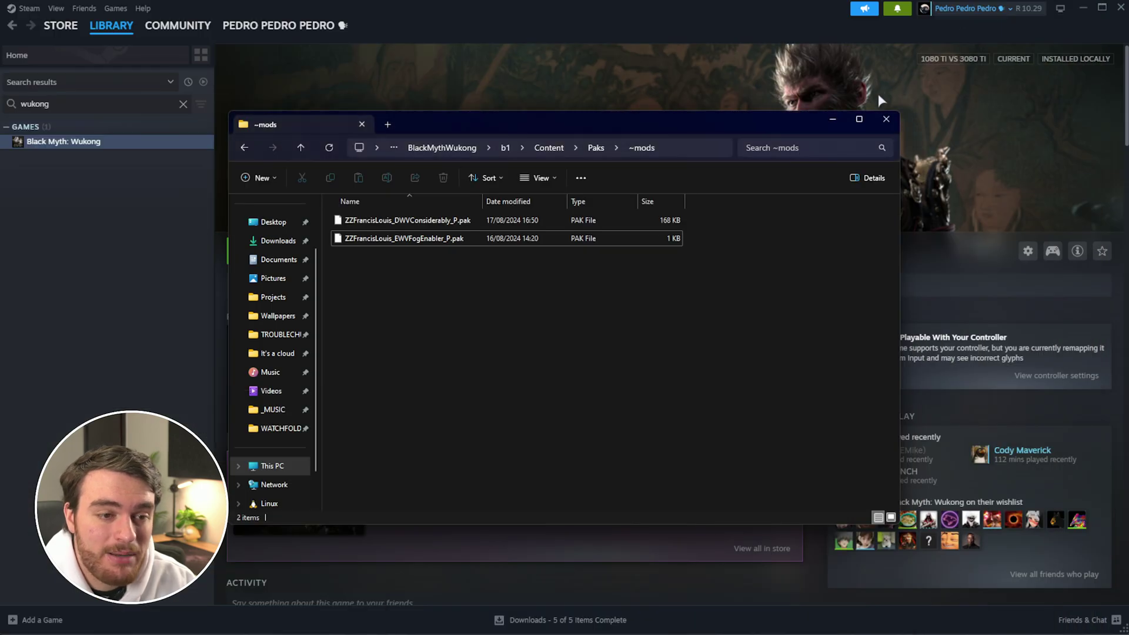
{"action": "left_click", "coordinate": [823, 118]}
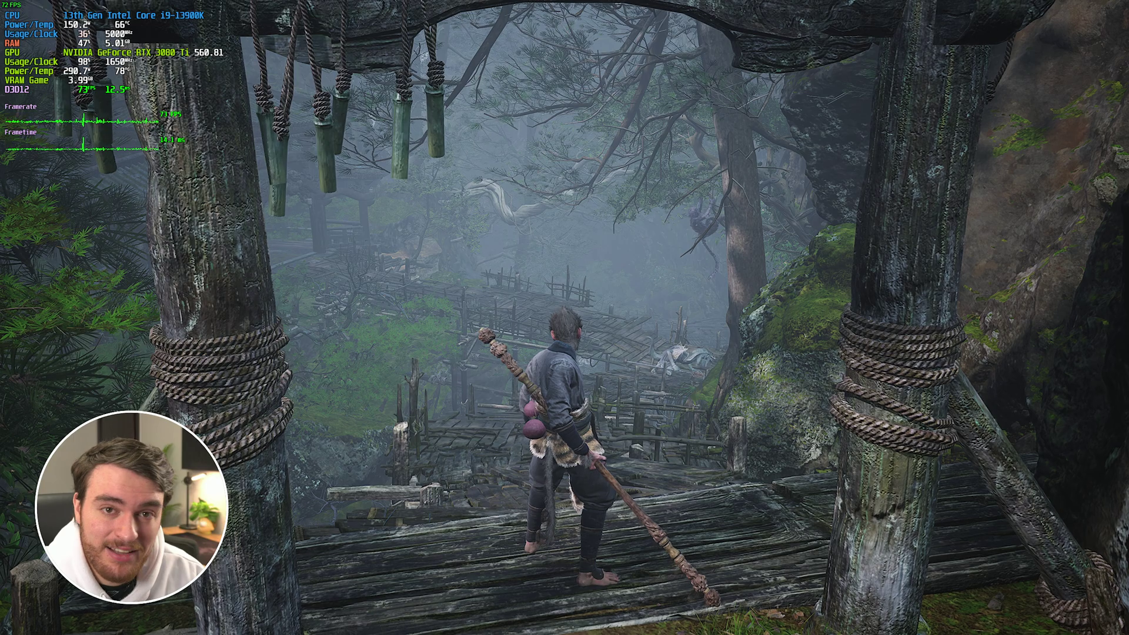
{"action": "key", "text": "w"}
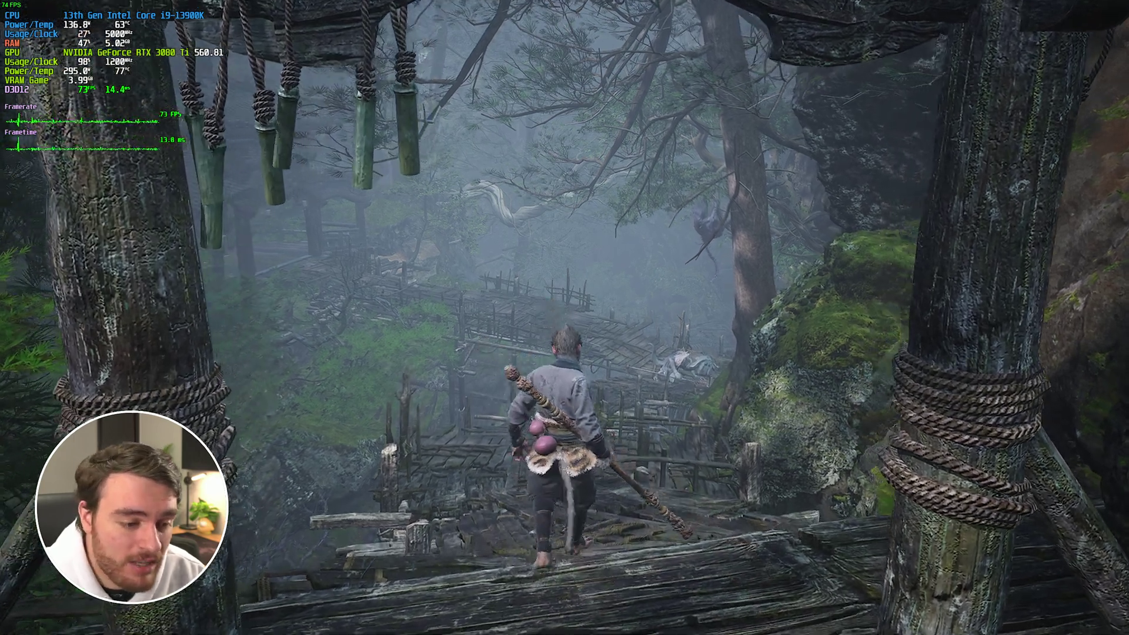
{"action": "key", "text": "w"}
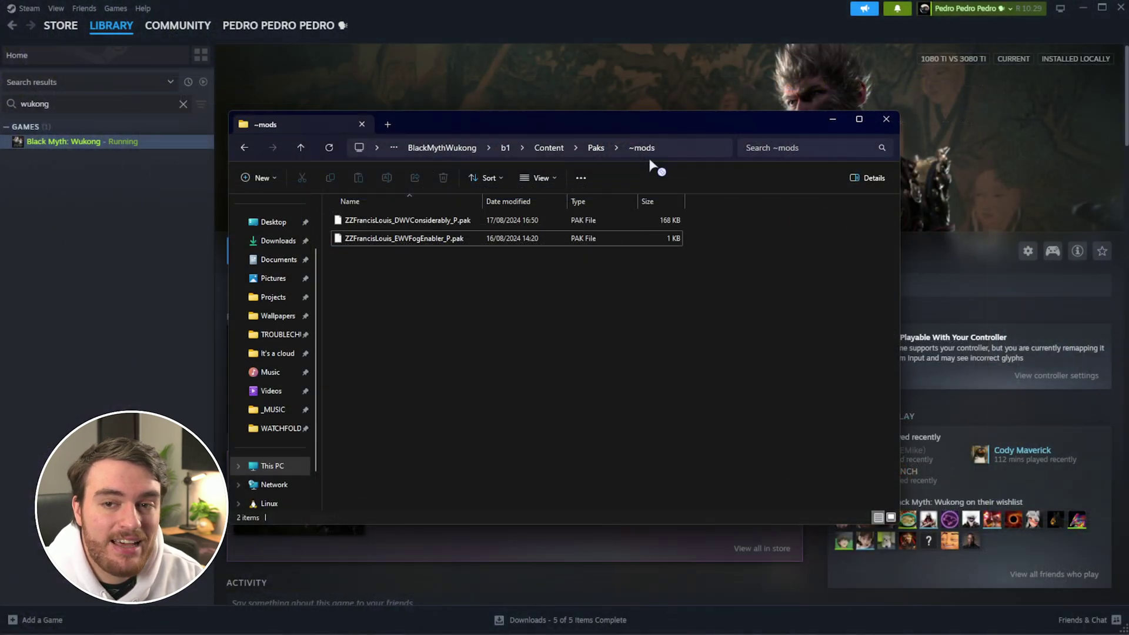
Locate what uninstalling the mod involves: both pak files in the ~mods folder and the -fileopenlog entry in the game's Steam launch options.
{"action": "left_click_drag", "start_coordinate": [674, 312], "coordinate": [338, 212]}
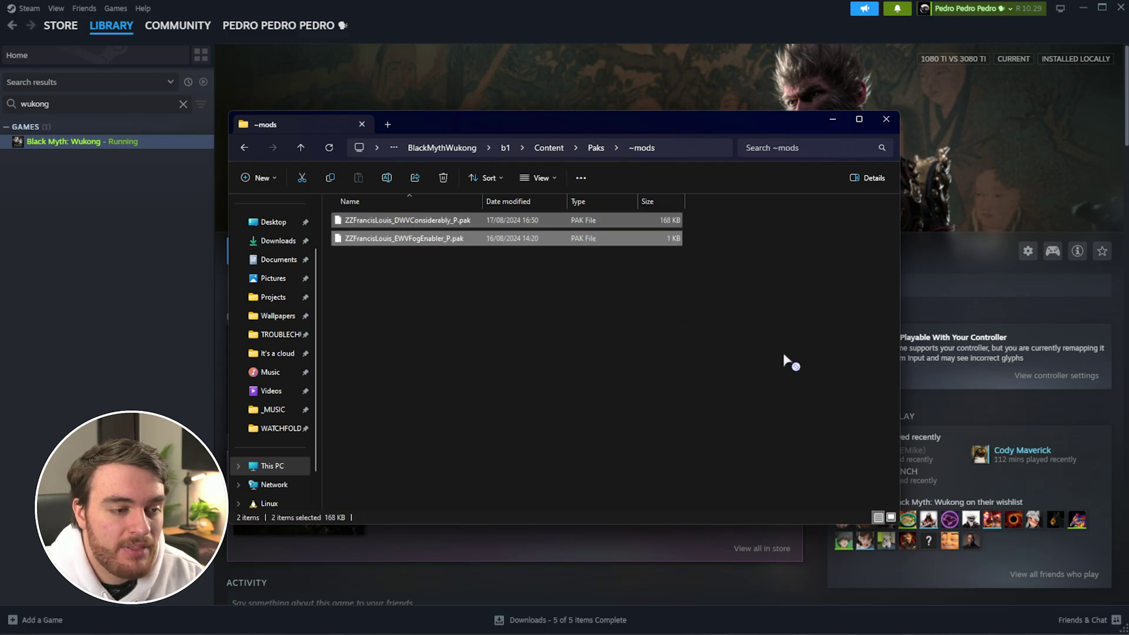
{"action": "left_click", "coordinate": [832, 119]}
{"action": "right_click", "coordinate": [171, 141]}
{"action": "left_click", "coordinate": [203, 259]}
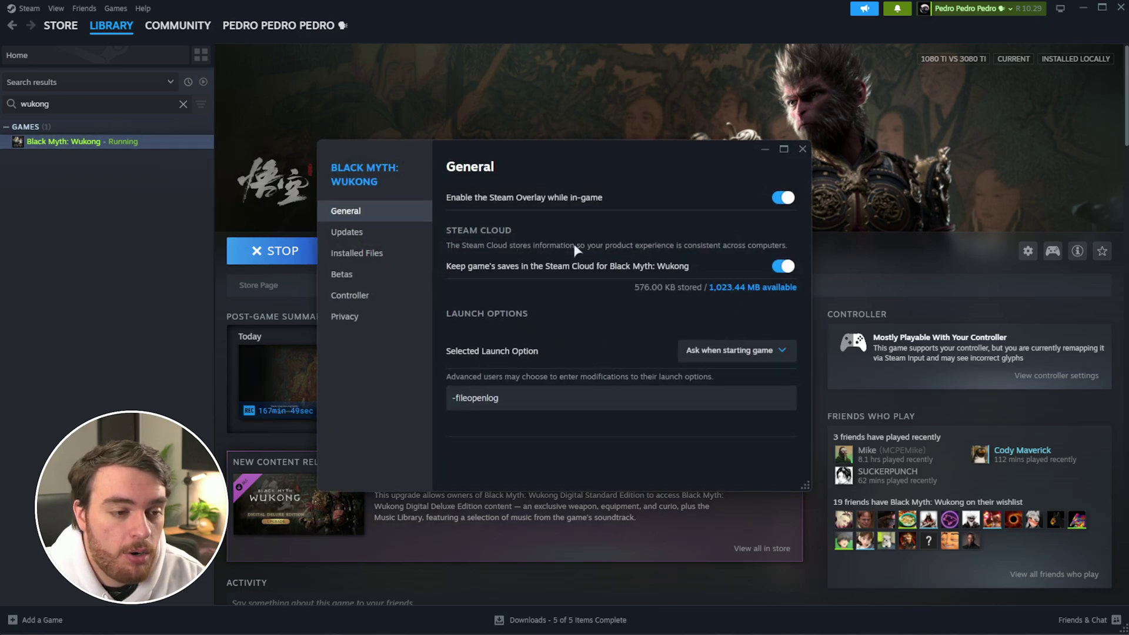
{"action": "left_click_drag", "start_coordinate": [530, 399], "coordinate": [286, 387]}
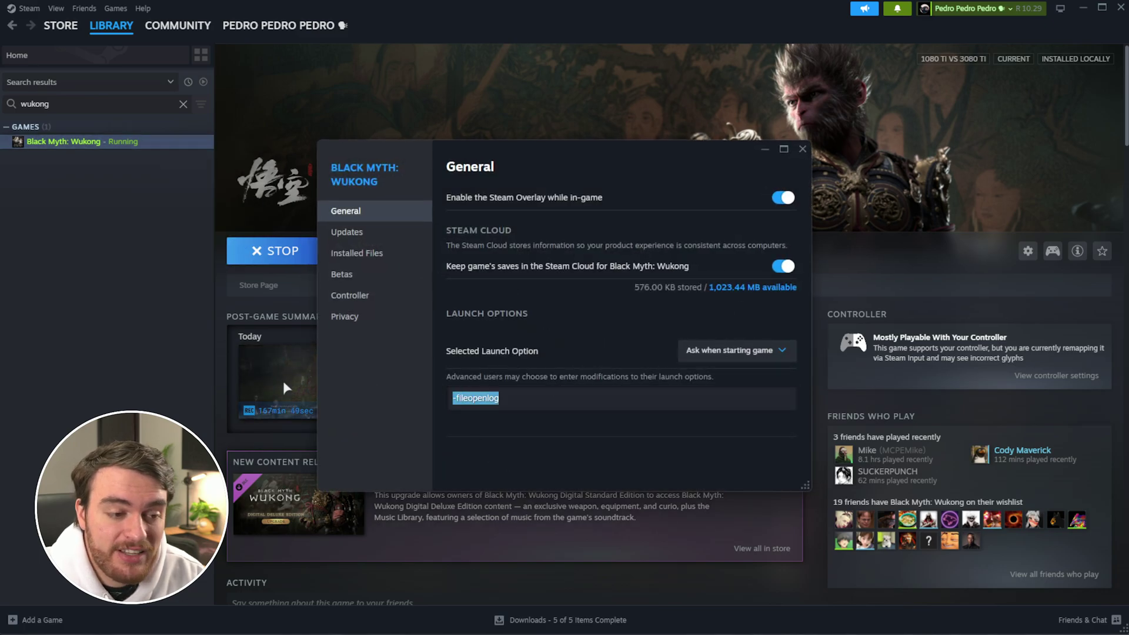
{"action": "left_click", "coordinate": [803, 149]}
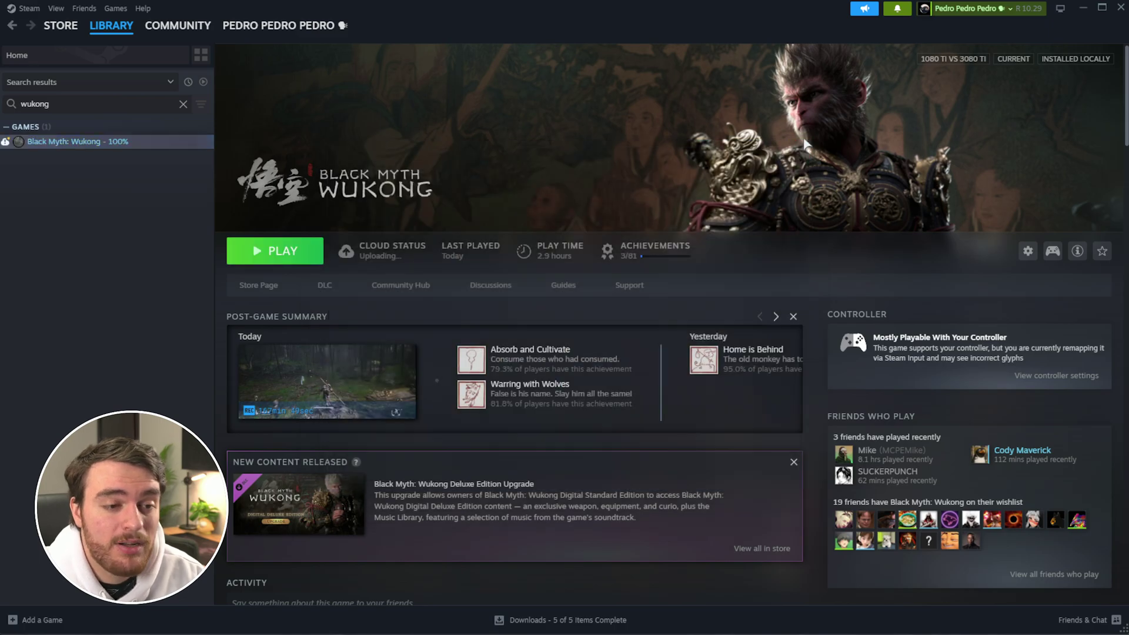